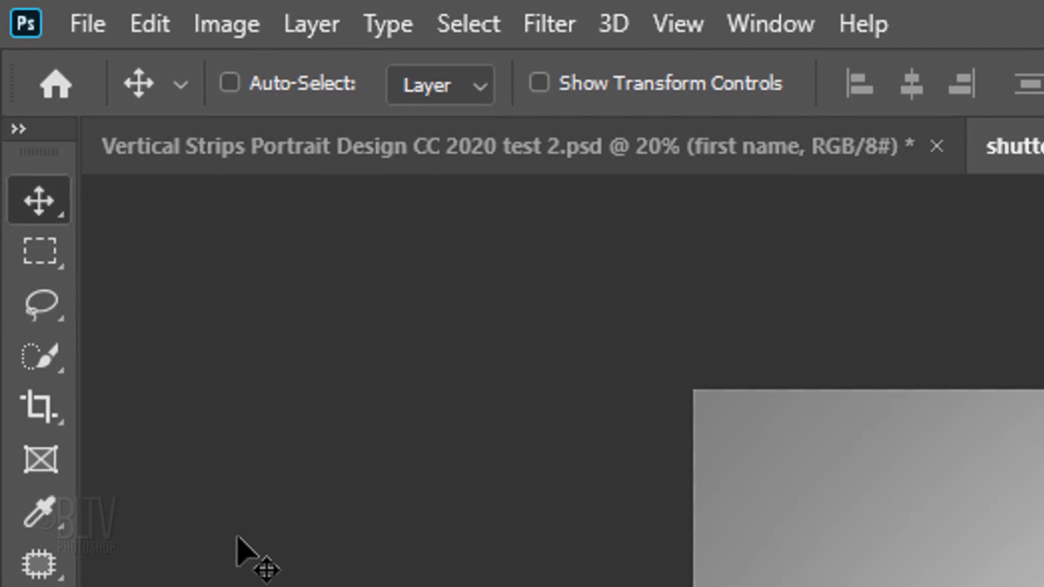
Auto-select the man as the subject using the Quick Selection Tool's Select Subject.
mouse_move(39, 357)
mouse_down()
mouse_move(34, 375)
mouse_move(217, 379)
mouse_up()
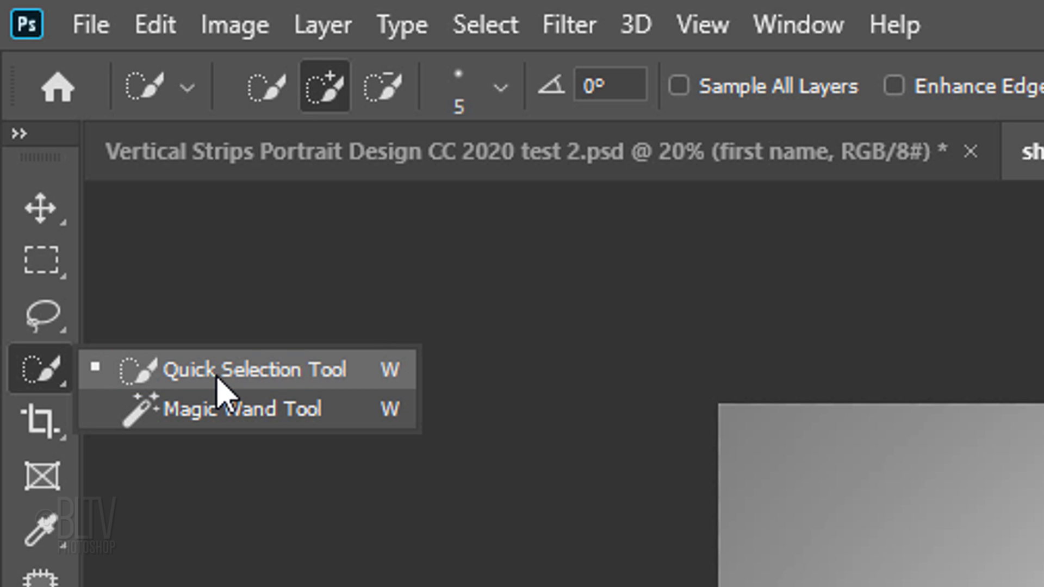
click(217, 387)
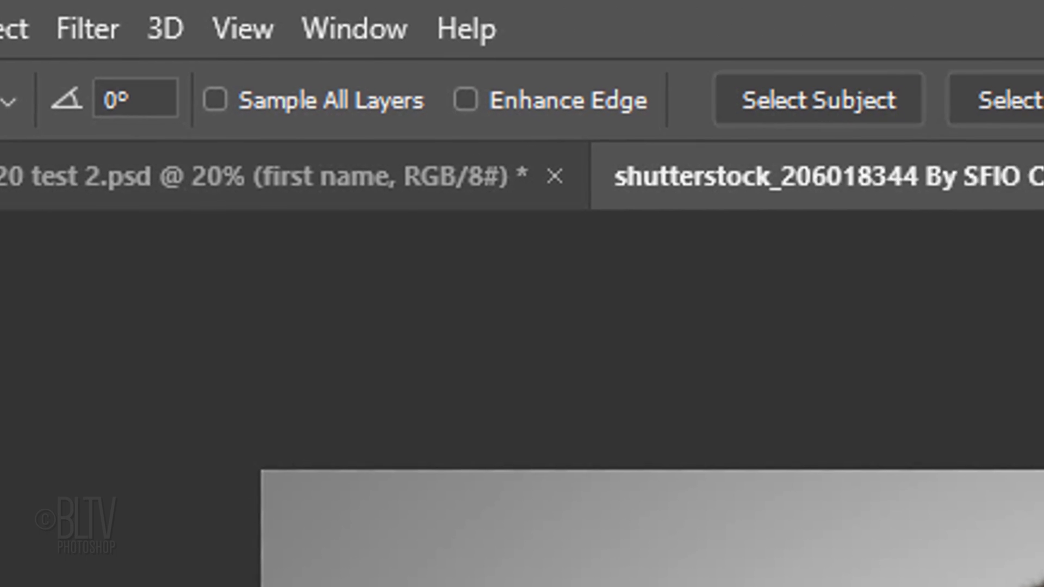
click(785, 98)
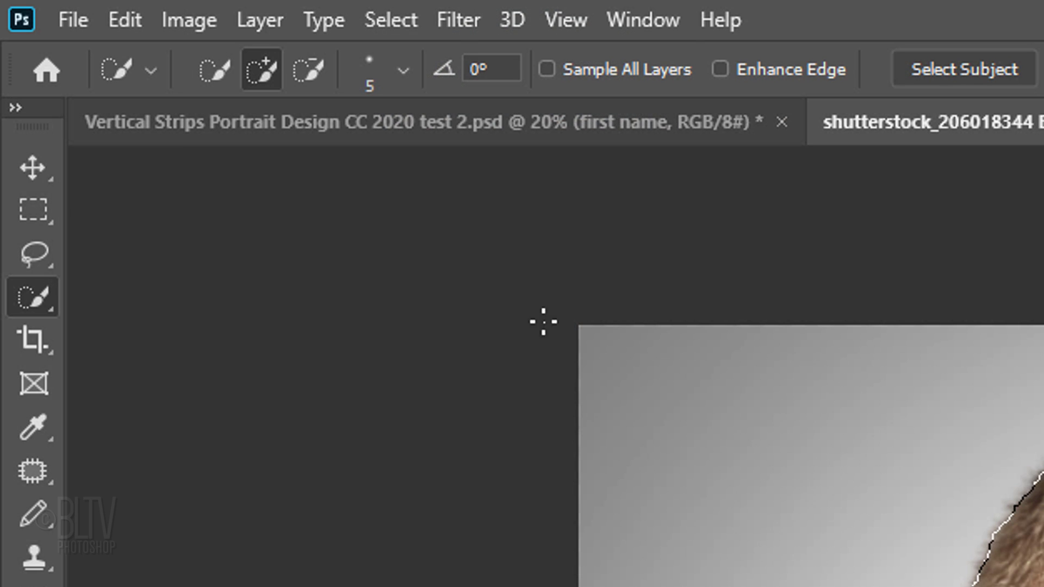
click(392, 21)
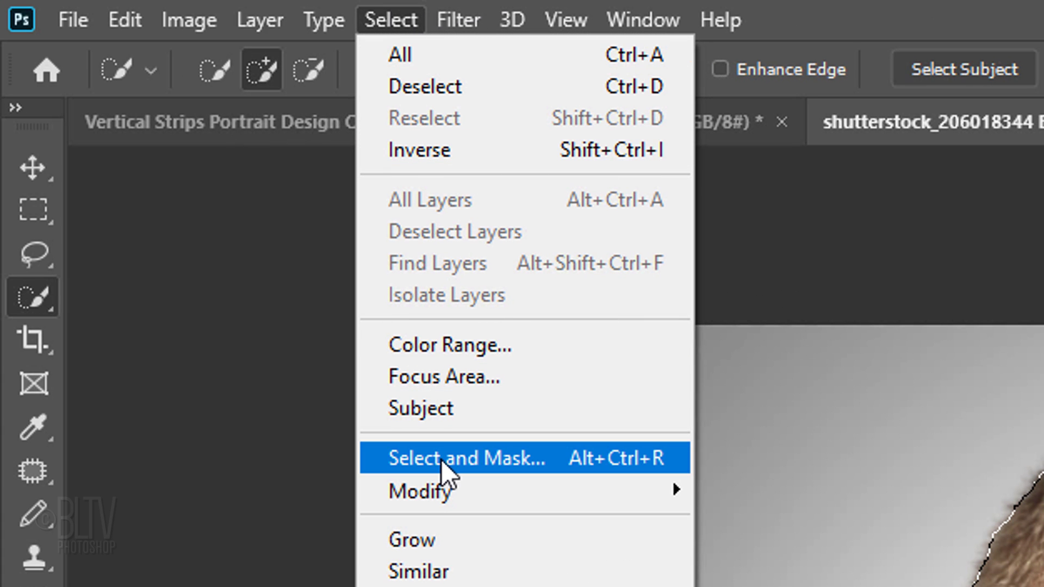
Open the legacy Refine Edge dialog and enable Smart Radius with a 3.6 px radius.
key(shift)
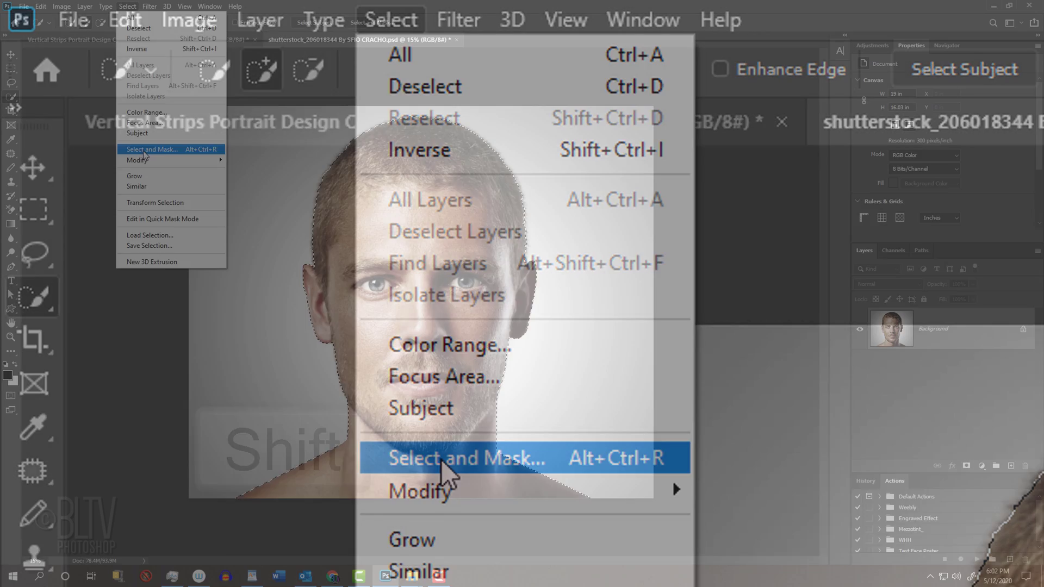
shift+click(441, 458)
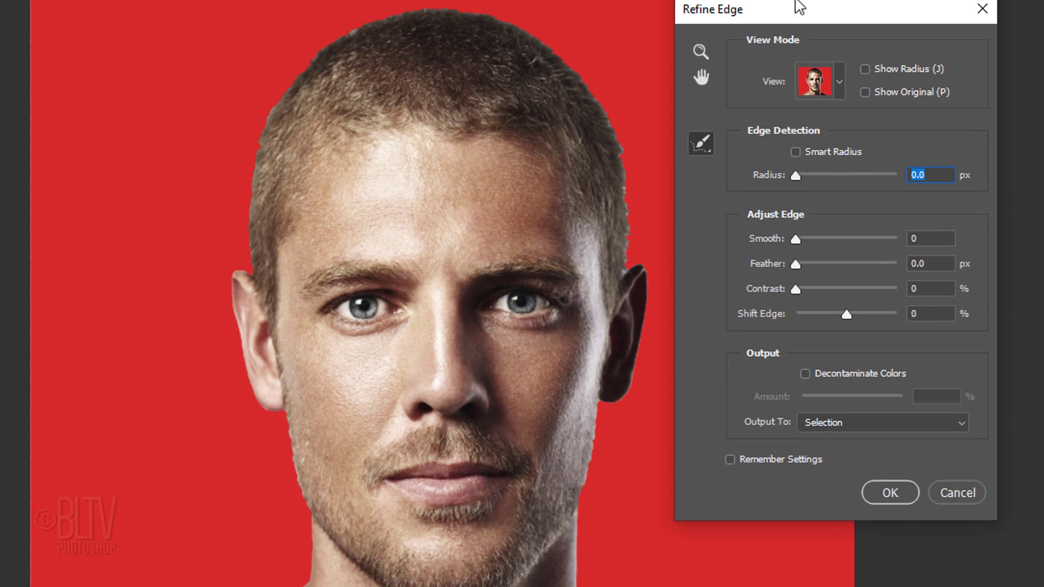
drag(799, 7, 792, 57)
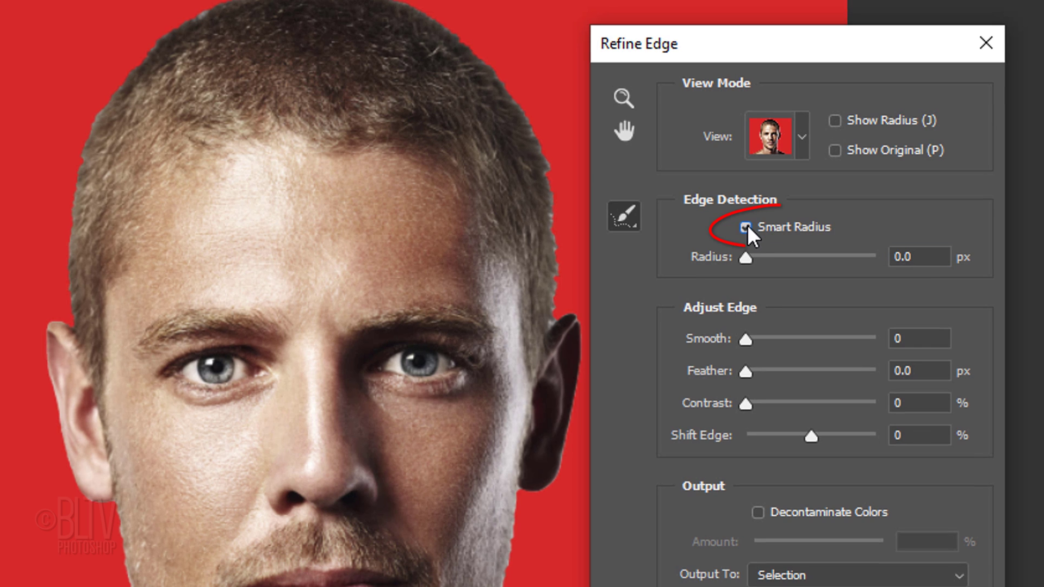
click(775, 197)
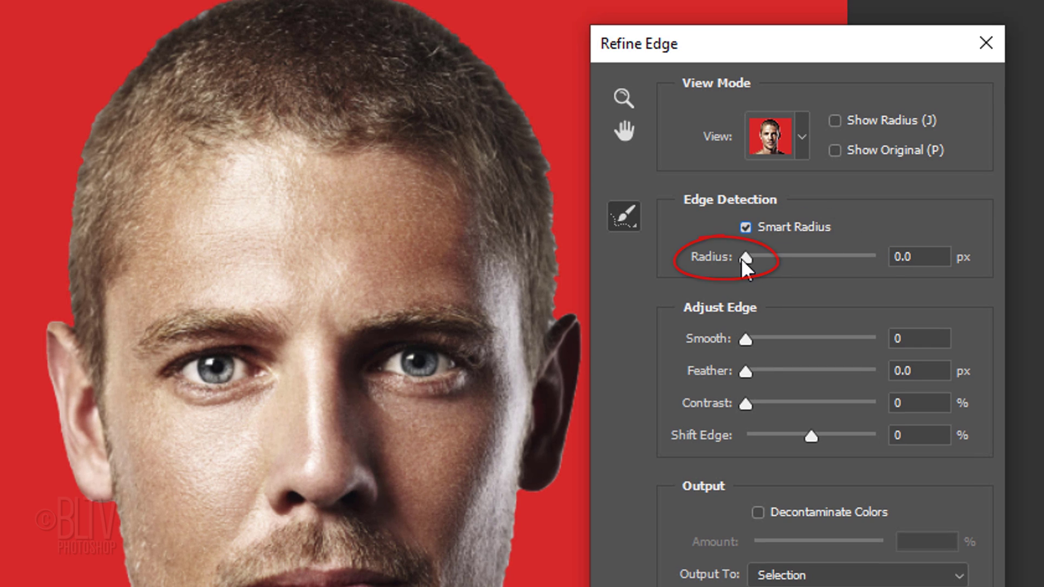
drag(744, 258, 771, 249)
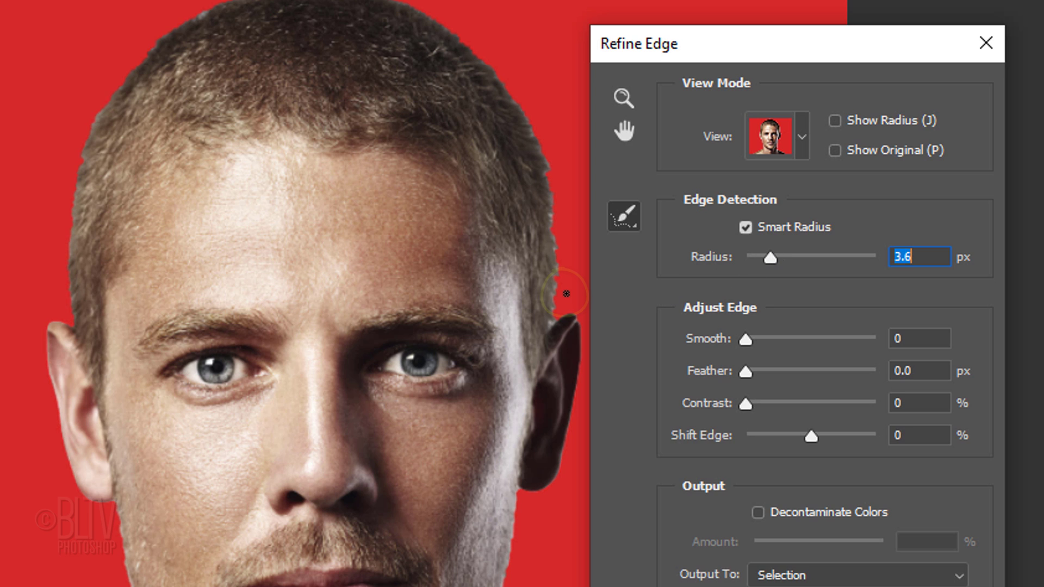
Brush-refine the hairline, left of the head and both jaws, outputting to a new layer.
key(Caps_Lock)
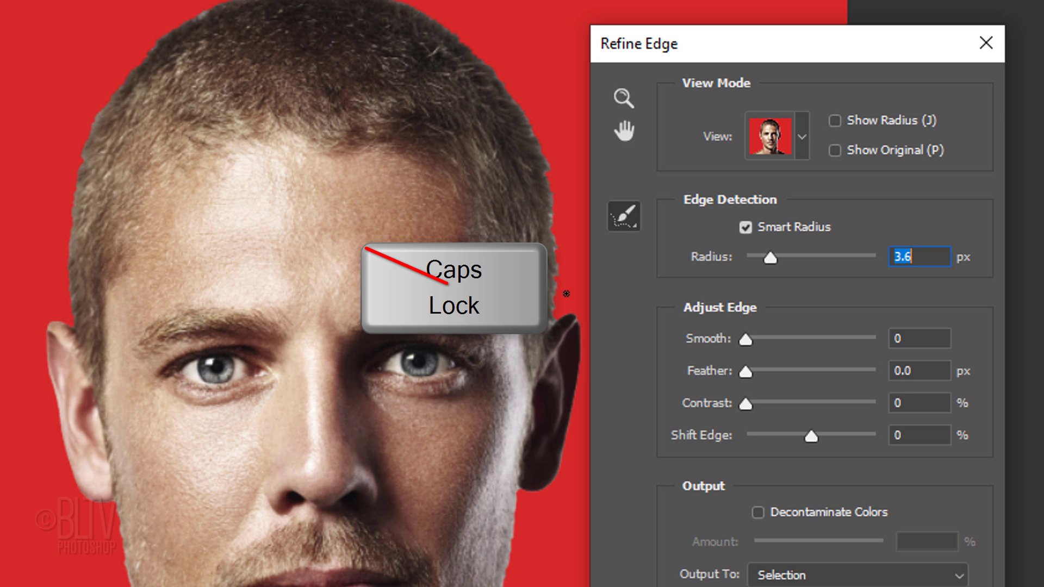
key(bracketright)
key(bracketleft)
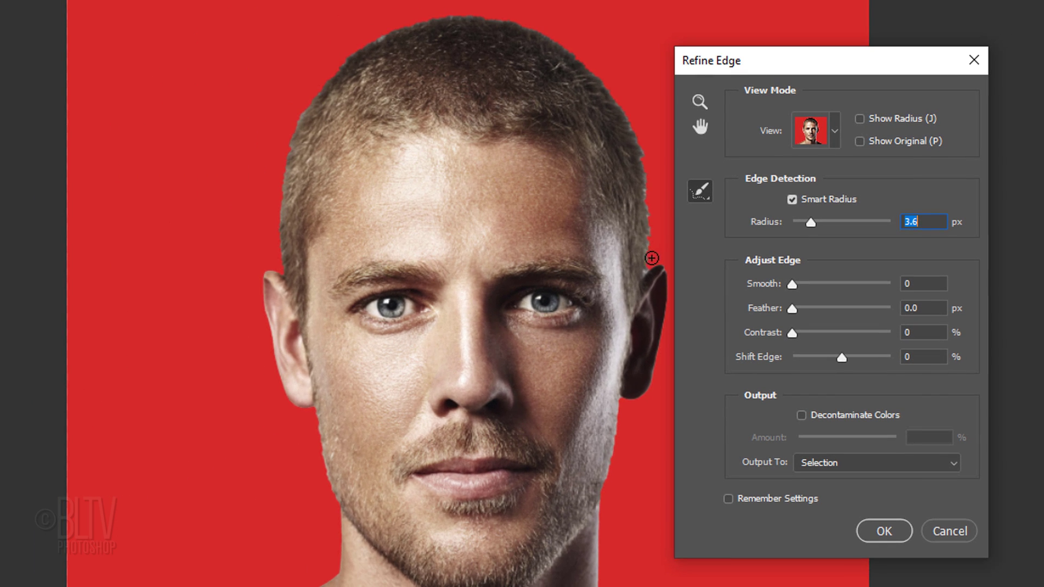
mouse_move(646, 254)
mouse_down()
mouse_move(649, 193)
mouse_move(619, 108)
mouse_move(546, 37)
mouse_move(443, 13)
mouse_move(331, 67)
mouse_move(287, 152)
mouse_move(276, 265)
mouse_up()
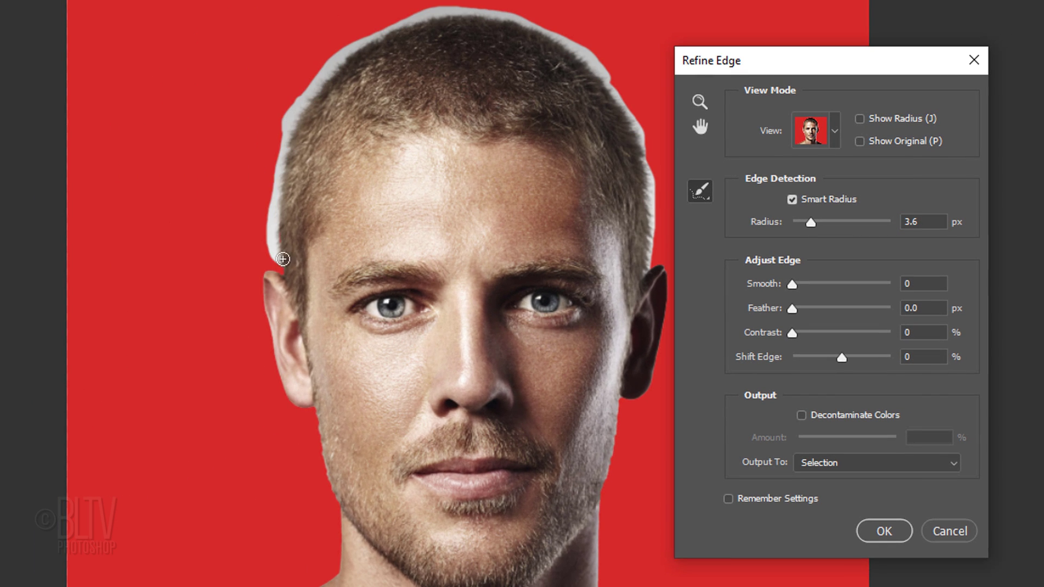
drag(307, 405, 342, 498)
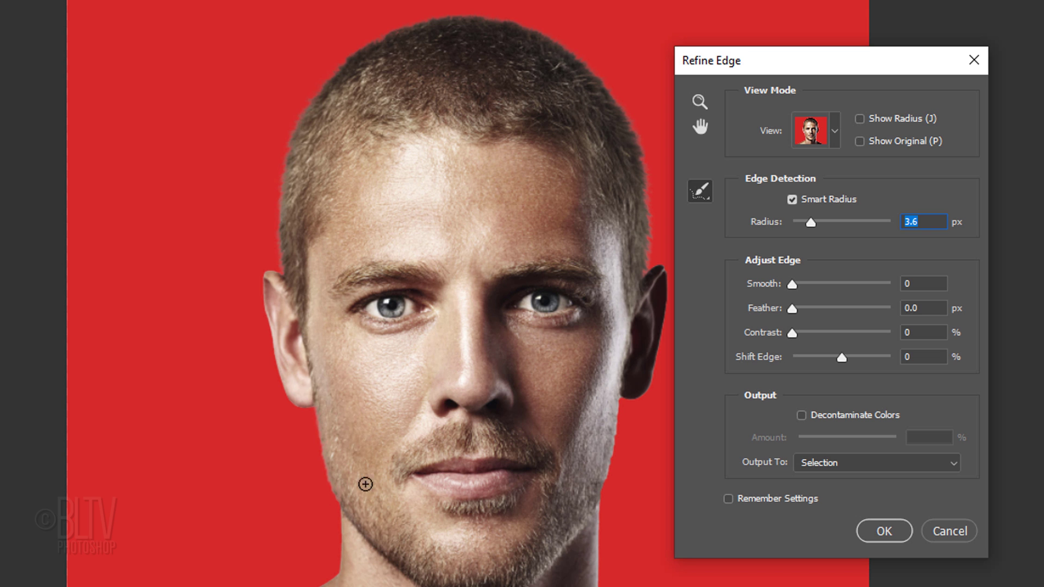
drag(620, 397, 605, 490)
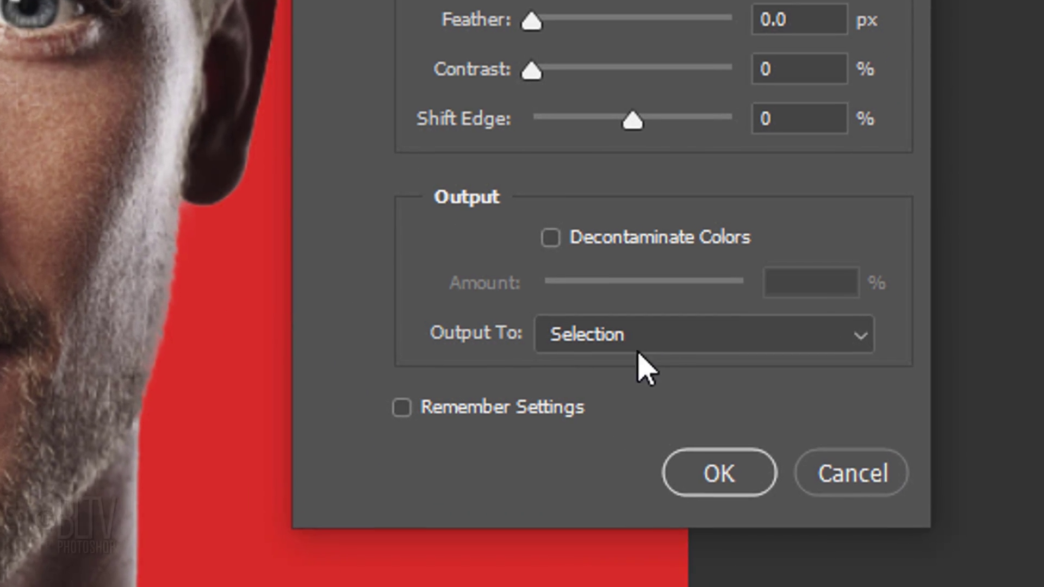
click(854, 462)
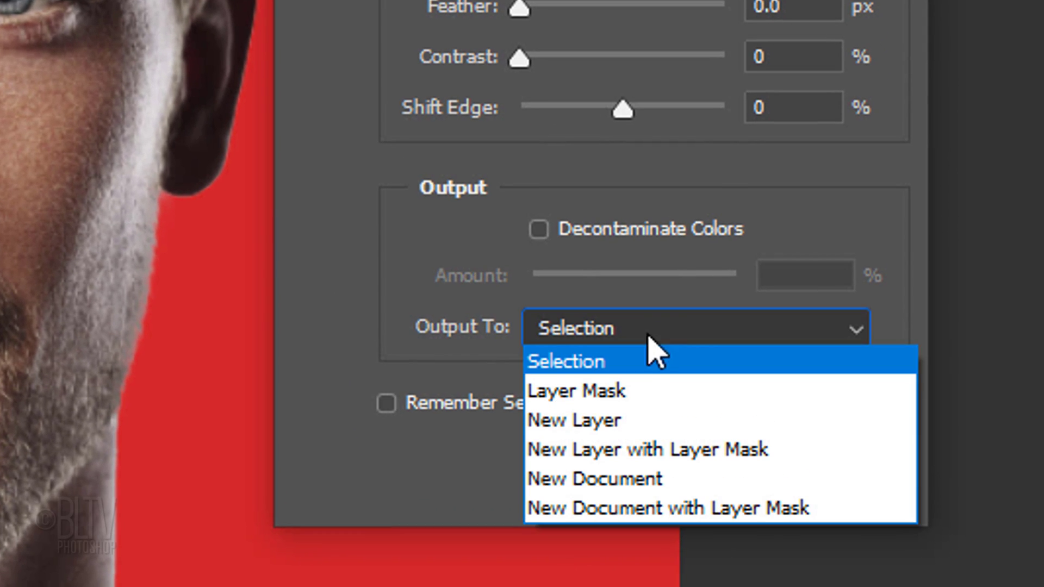
click(595, 424)
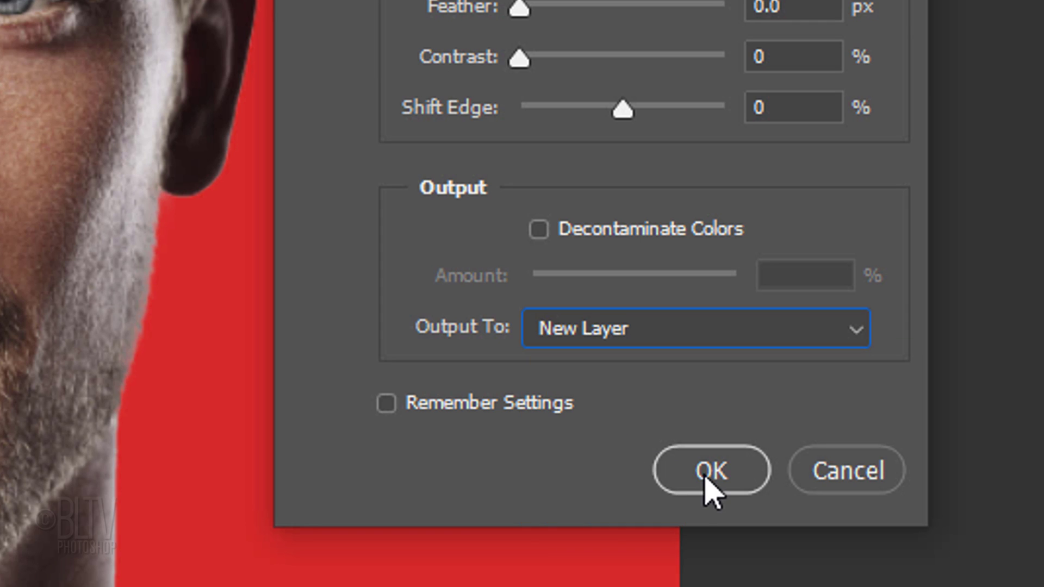
click(712, 487)
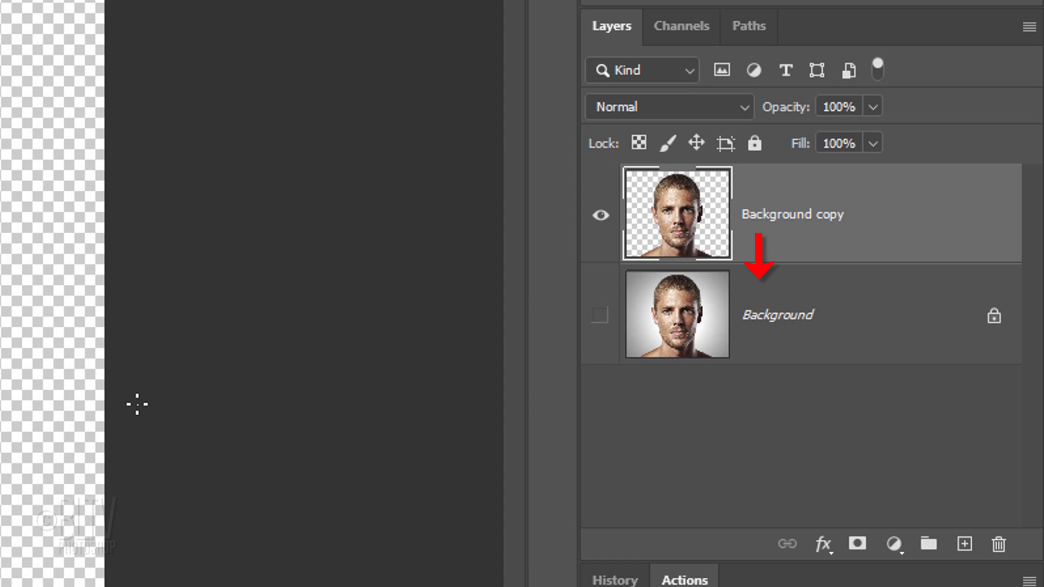
Add a white-filled layer beneath the cutout and merge both into Background copy.
key(ctrl)
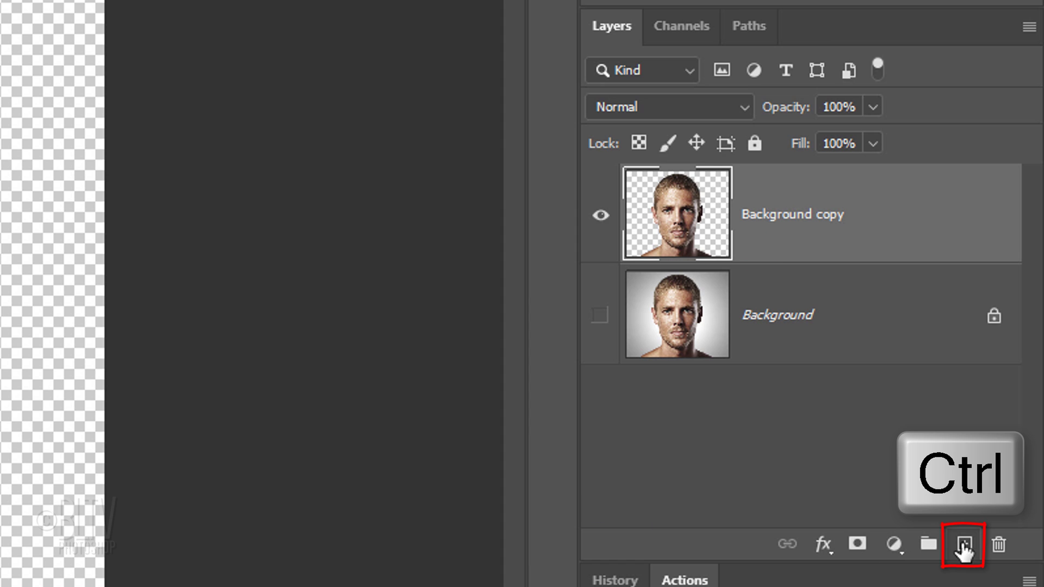
ctrl+click(963, 544)
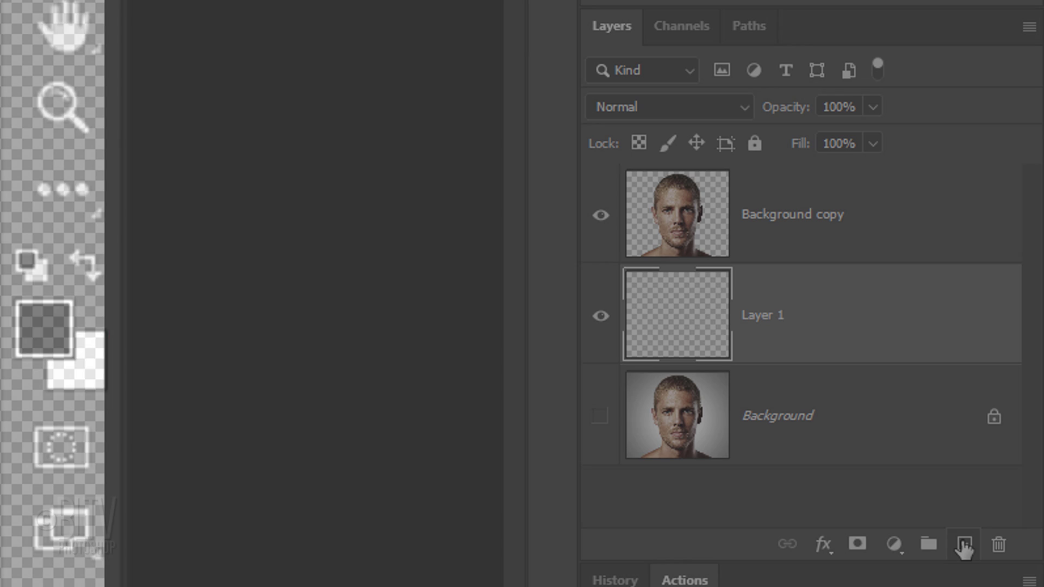
key(ctrl+Delete)
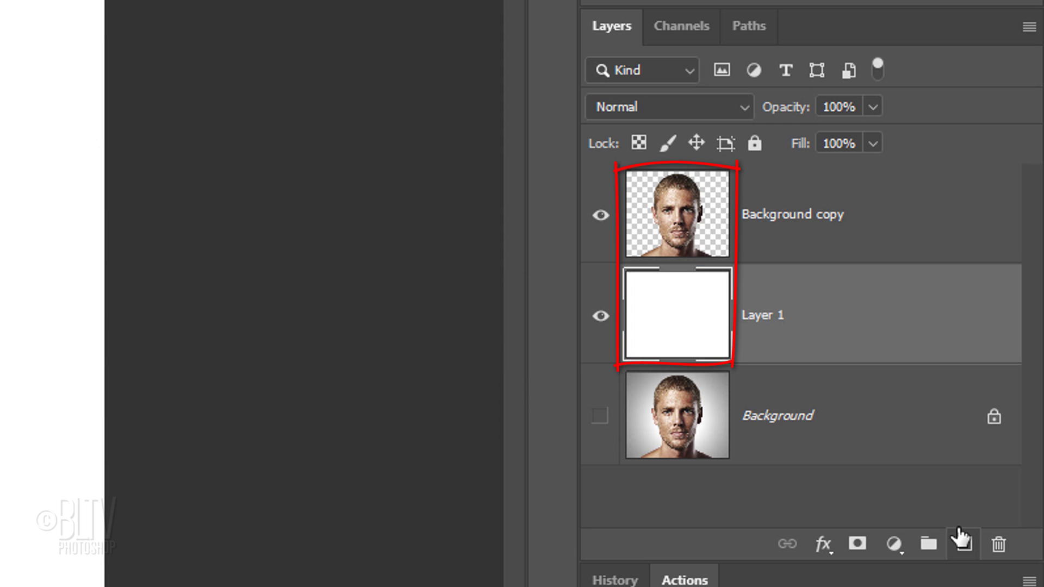
shift+click(690, 200)
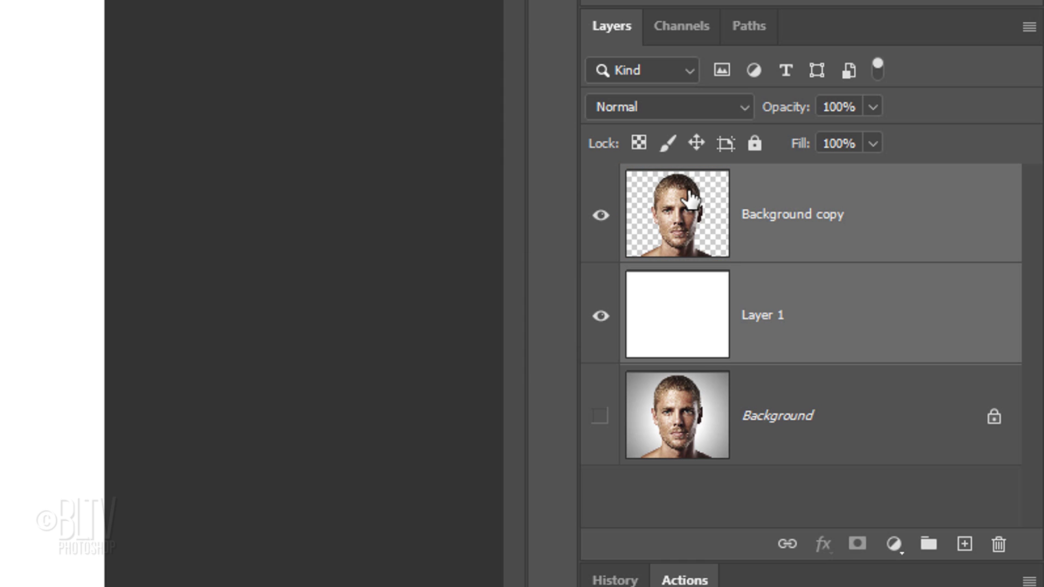
key(ctrl+e)
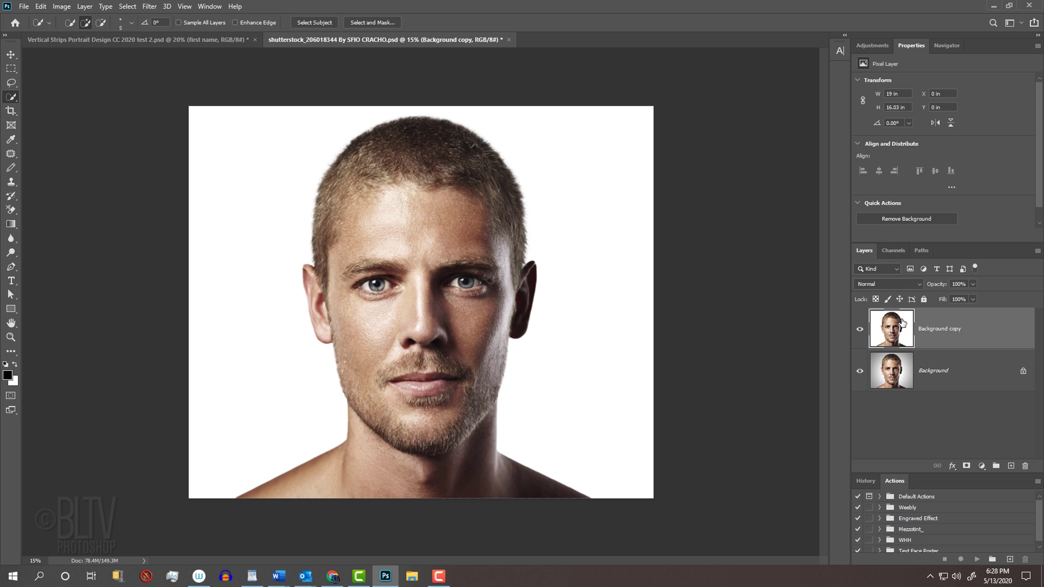
Create a 12 × 12 inch, 300 ppi black document with the sRGB IEC61966-2.1 profile.
key(ctrl+n)
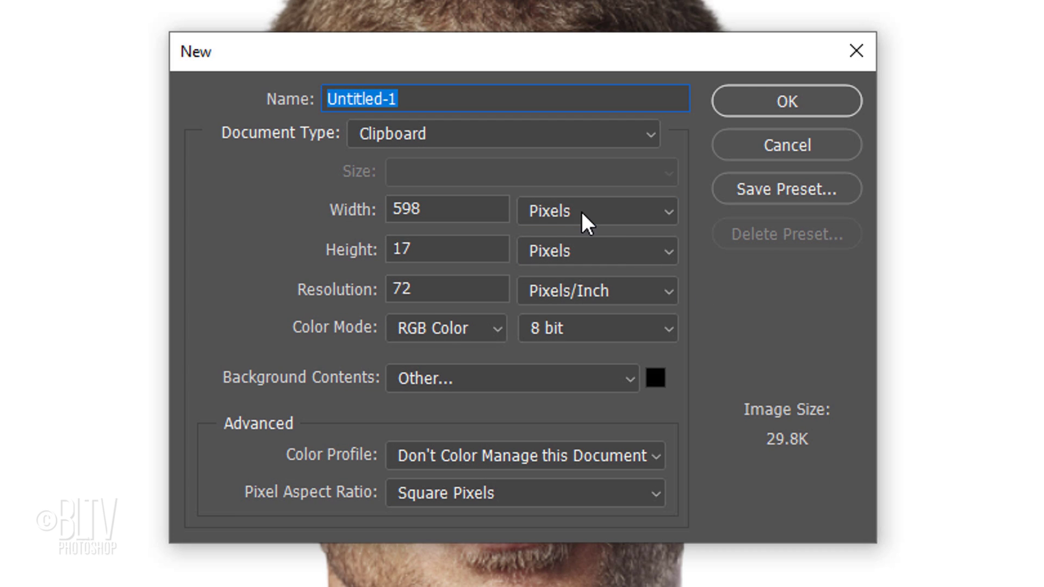
click(582, 211)
click(545, 256)
click(353, 210)
text(12)
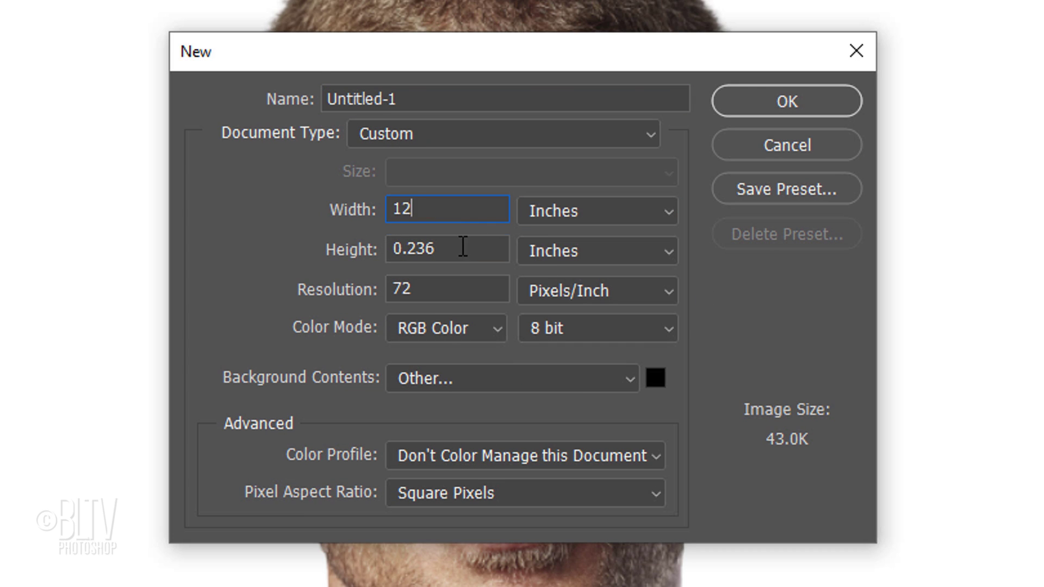
click(337, 249)
text(12)
click(340, 289)
text(300)
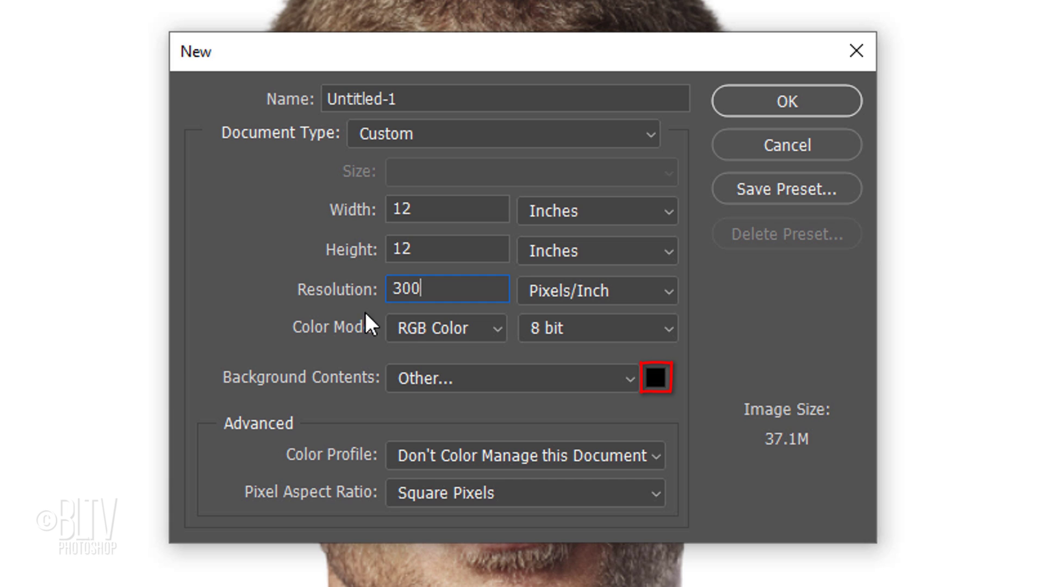
click(601, 449)
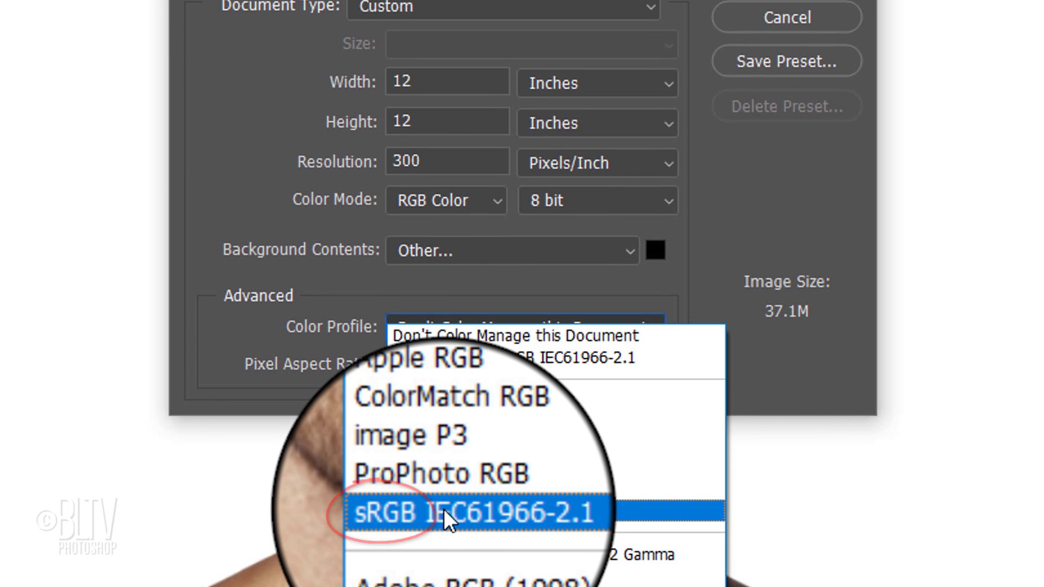
click(444, 507)
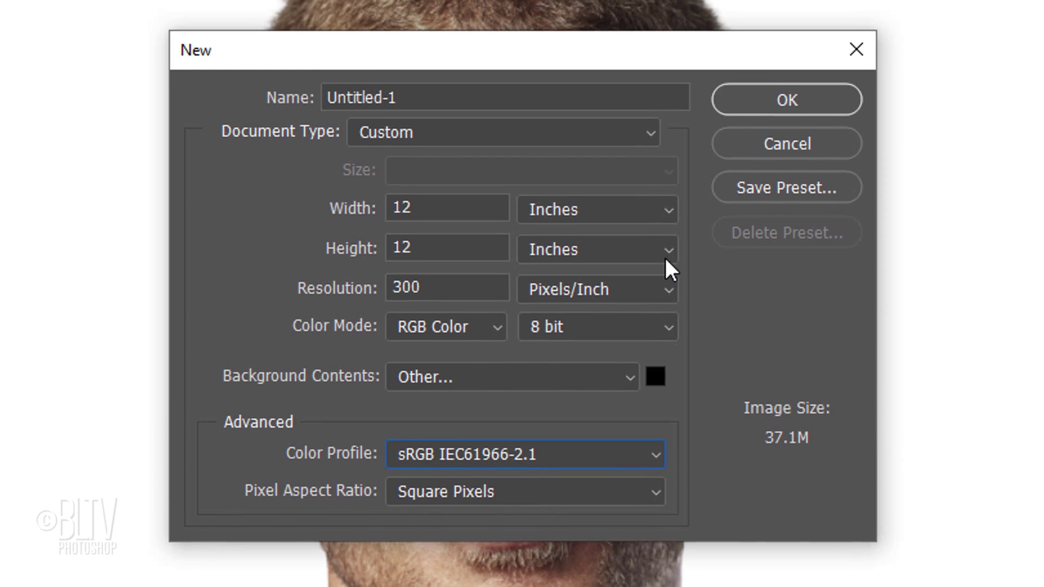
click(539, 208)
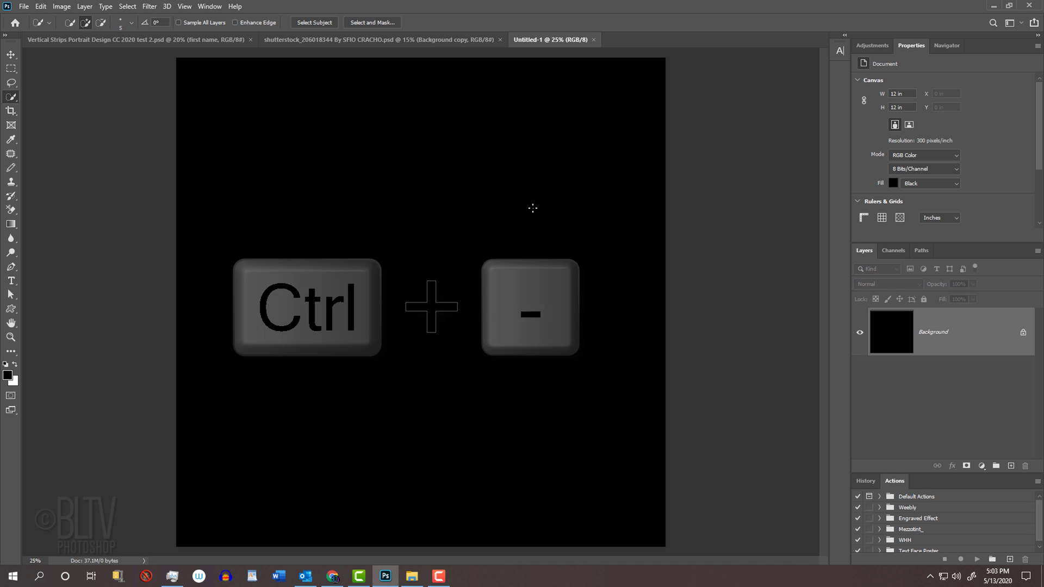
Drag the portrait layer from its document onto the black Untitled-1 canvas.
key(ctrl+minus)
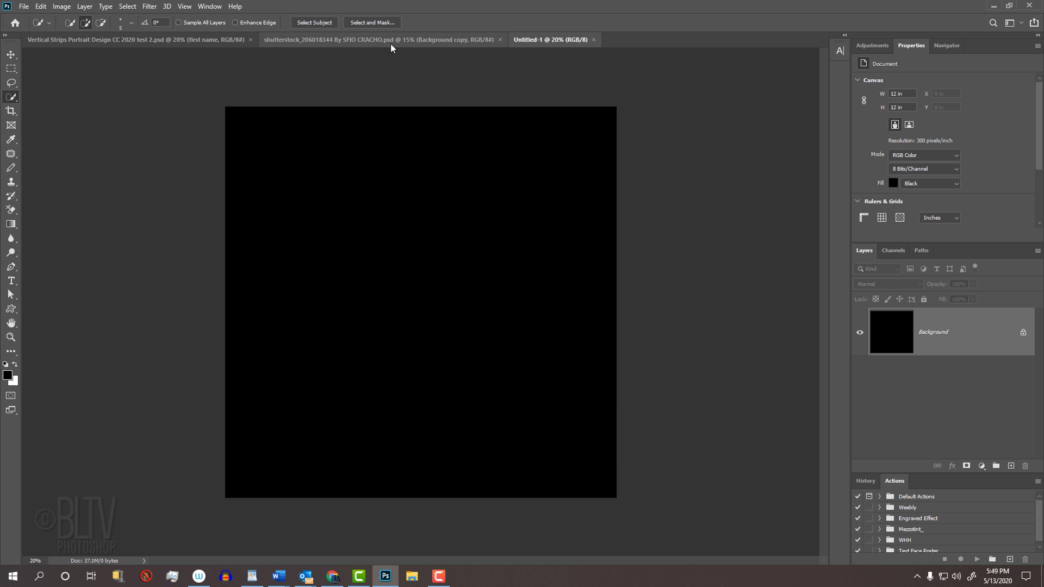
click(391, 43)
key(v)
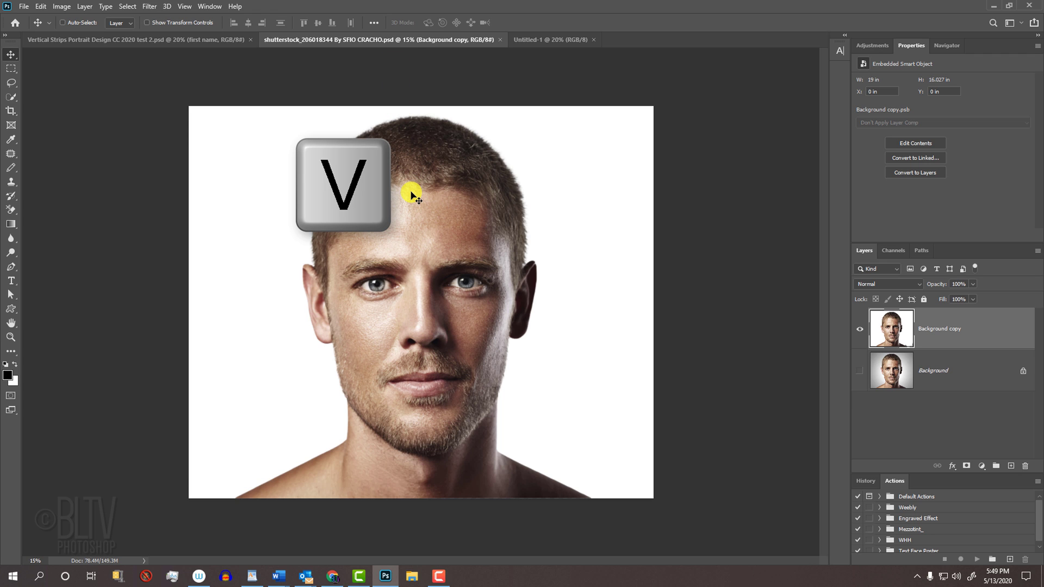
drag(409, 193, 523, 43)
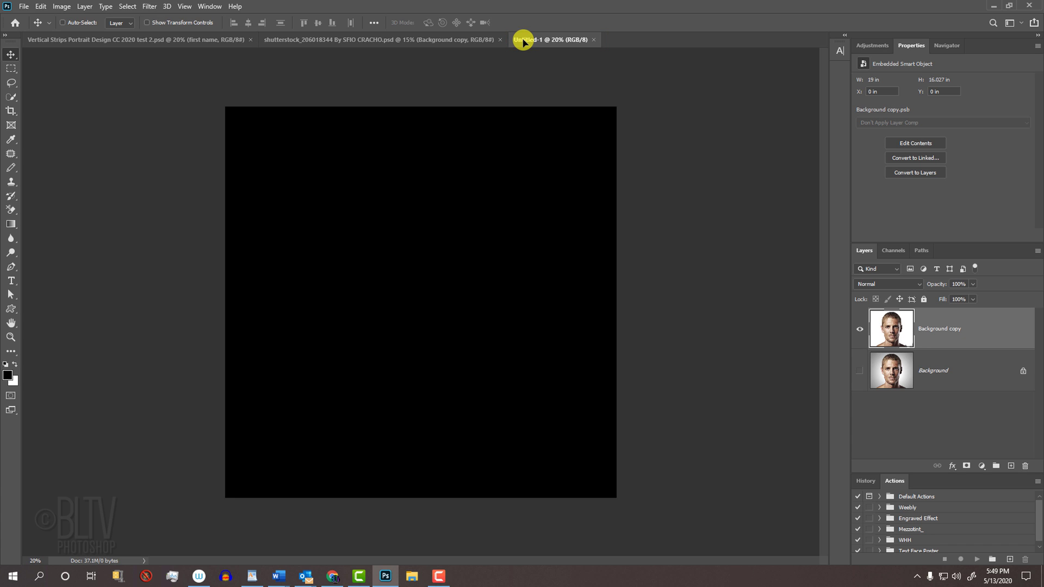
drag(523, 42, 441, 197)
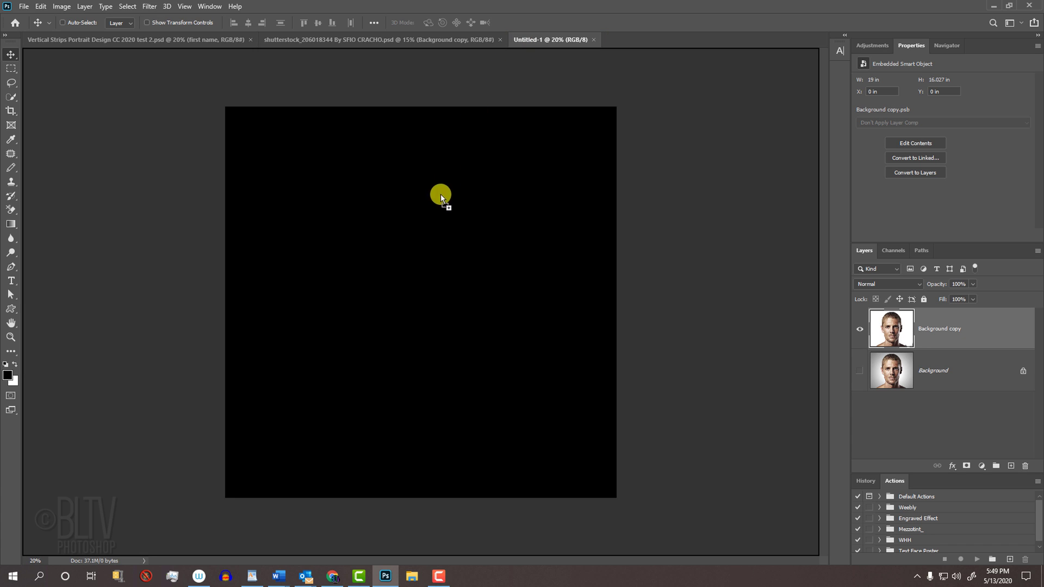
drag(415, 253, 411, 290)
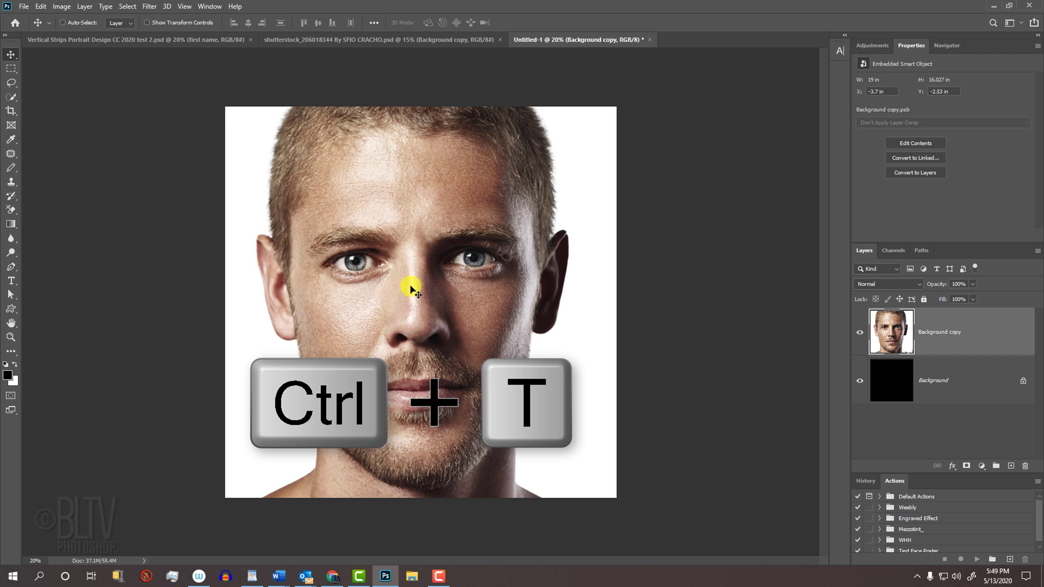
Scale the face layer down around its centre with Free Transform.
key(ctrl+t)
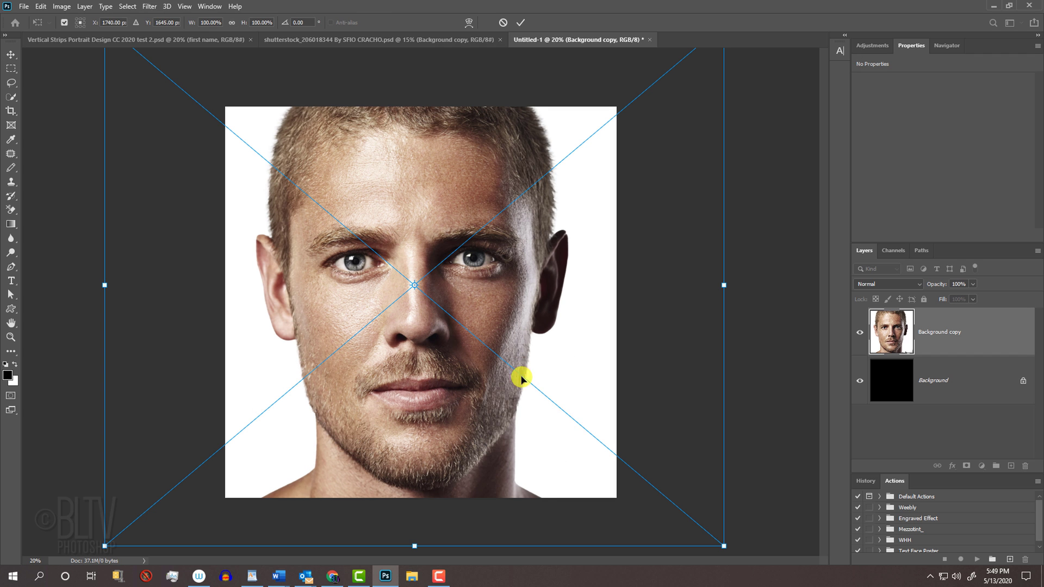
mouse_move(724, 545)
mouse_down()
mouse_move(566, 384)
mouse_move(730, 542)
mouse_up()
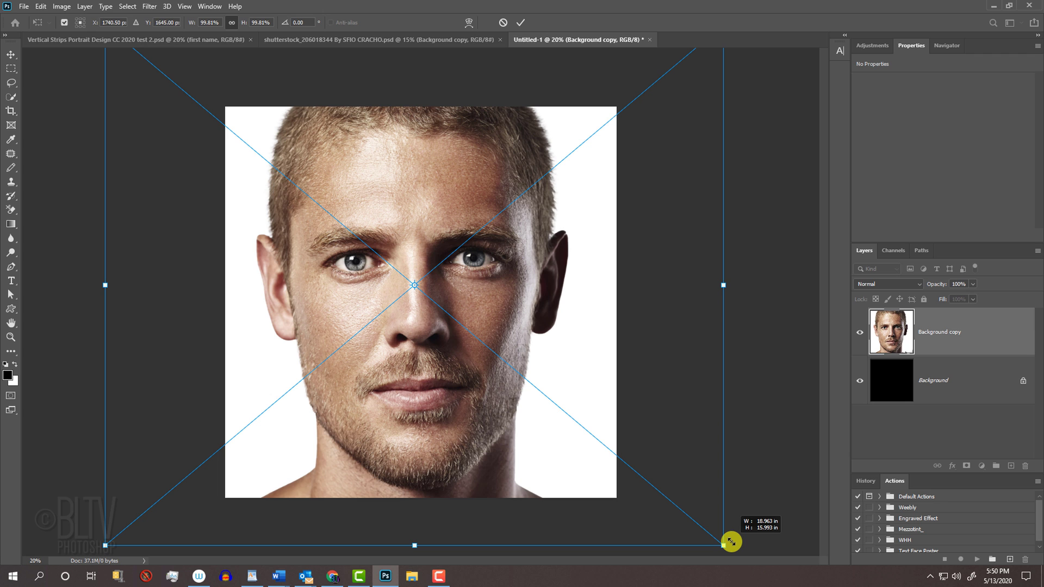
key(Return)
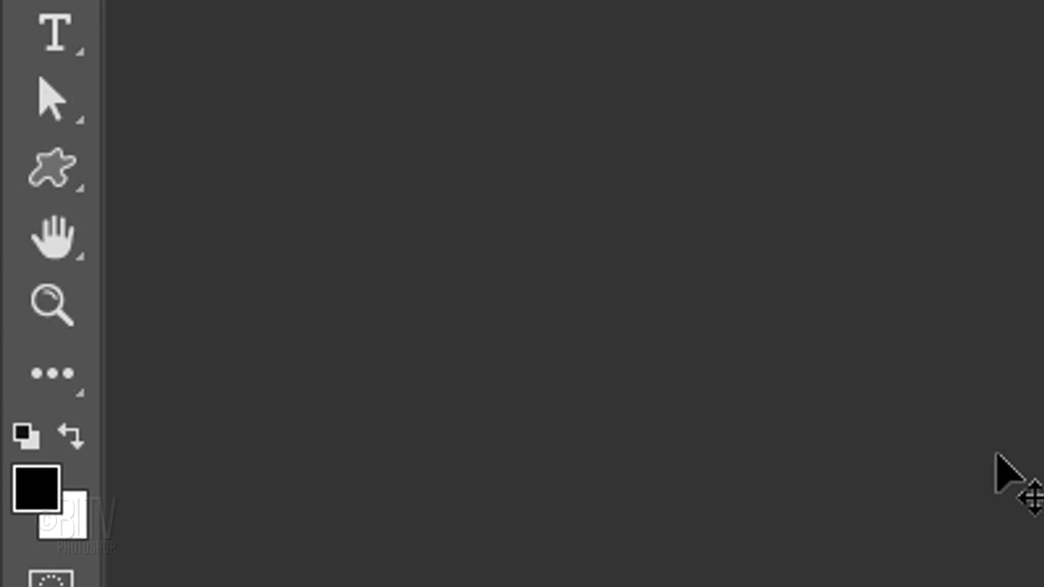
Add a rectangular vector mask to the face layer using the Rectangle Tool in Path mode.
right_click(11, 309)
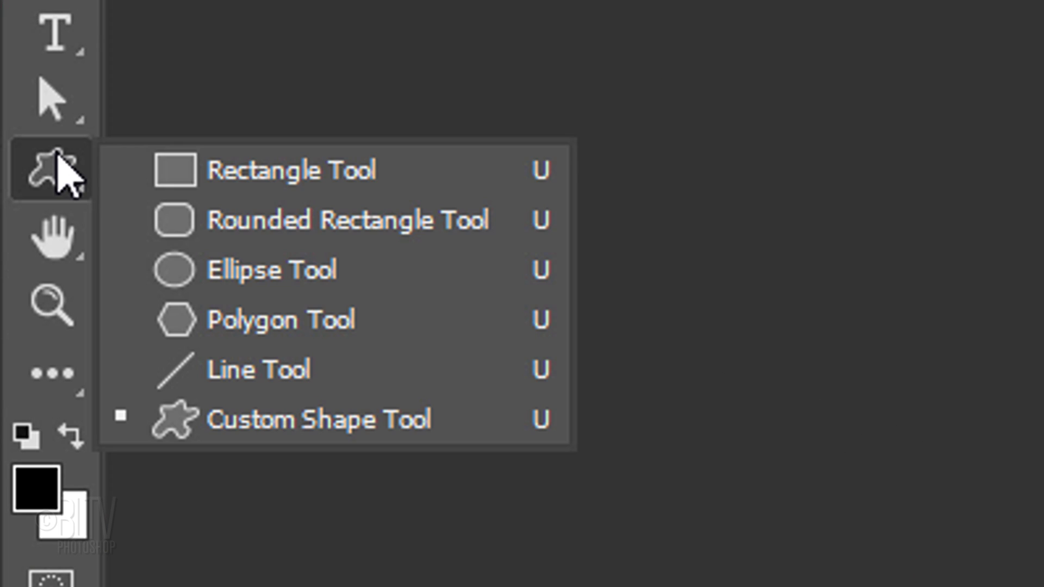
click(283, 182)
click(500, 115)
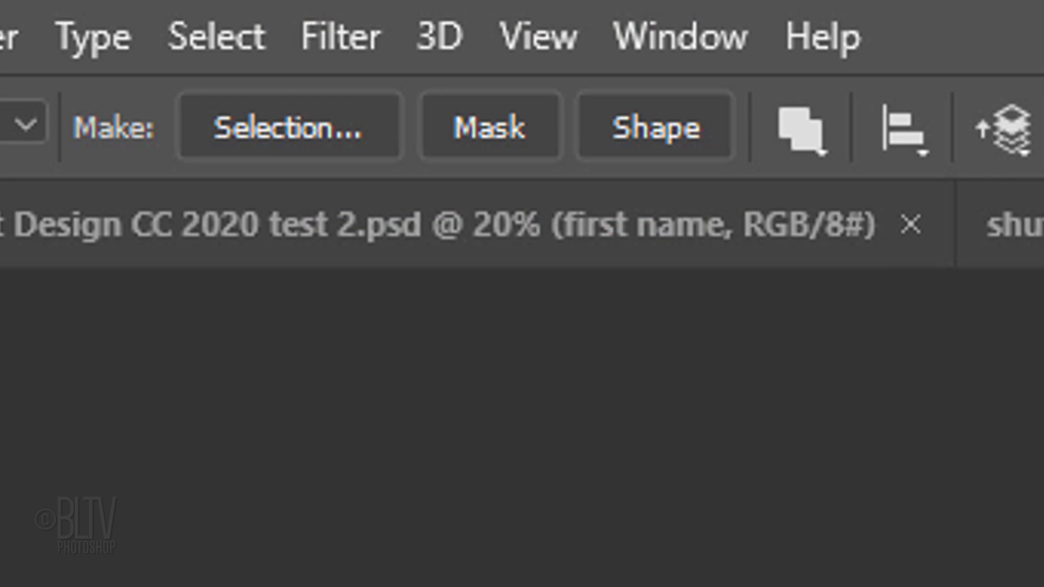
click(497, 131)
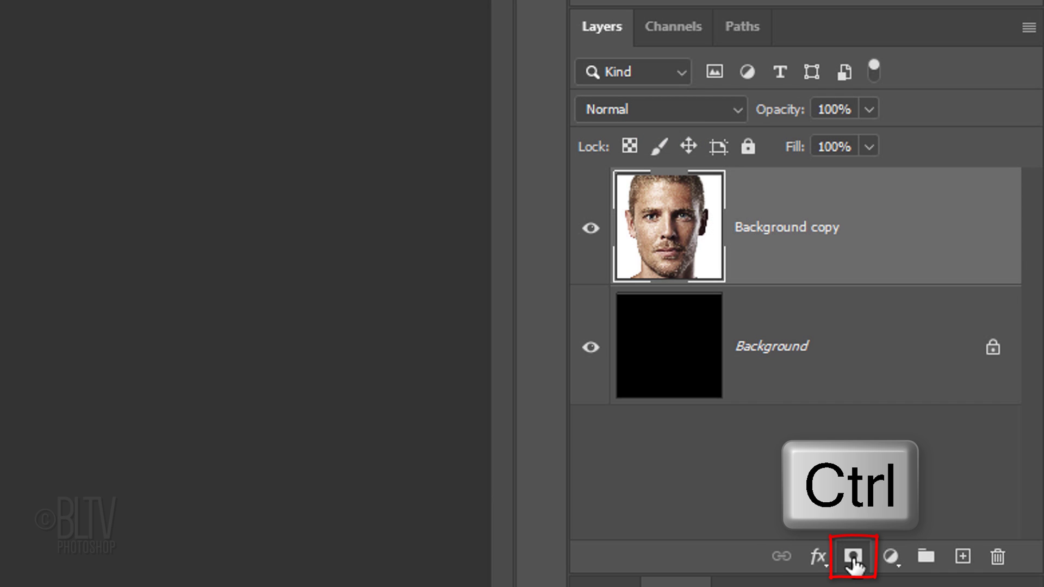
ctrl+click(852, 559)
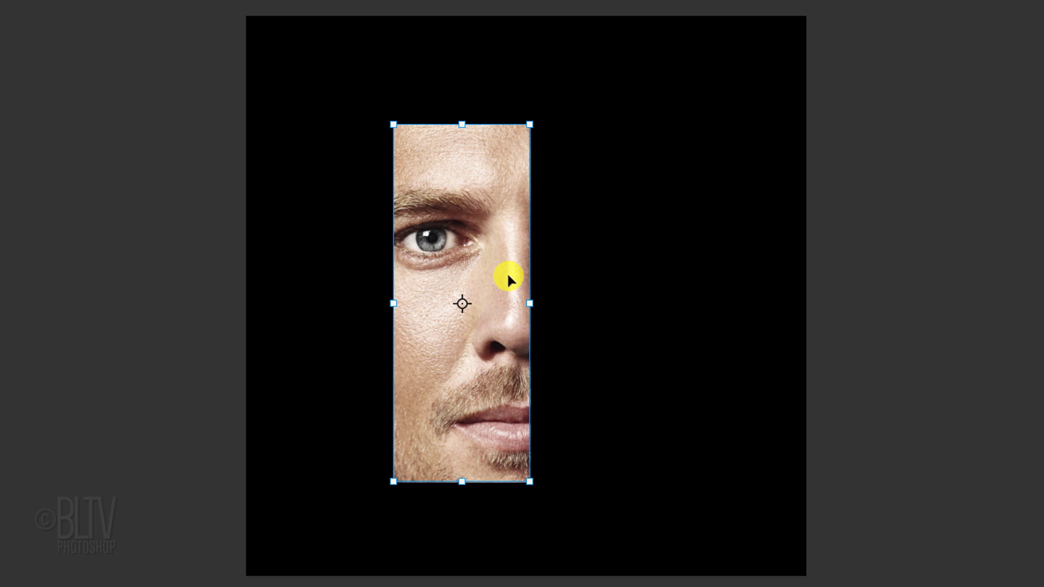
Reshape the mask into a tall narrow strip and shift the duplicated strip right.
drag(530, 303, 474, 305)
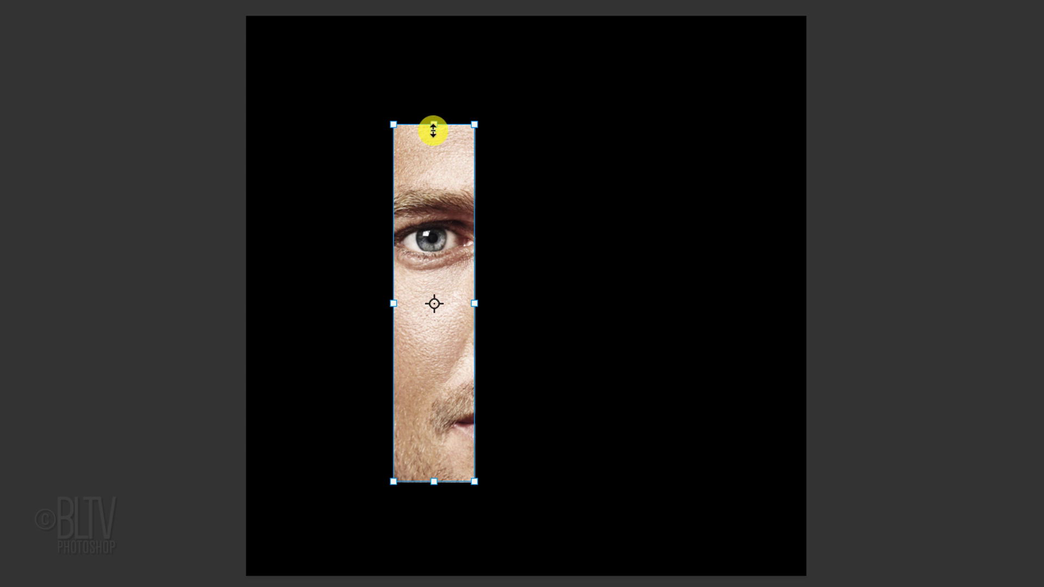
drag(433, 125, 434, 90)
drag(429, 156, 397, 163)
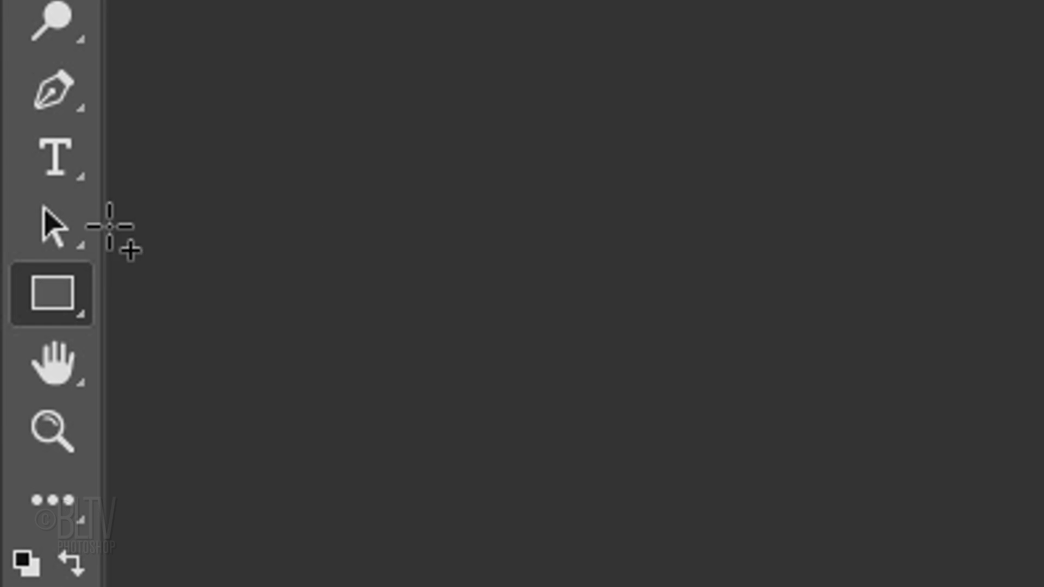
click(54, 227)
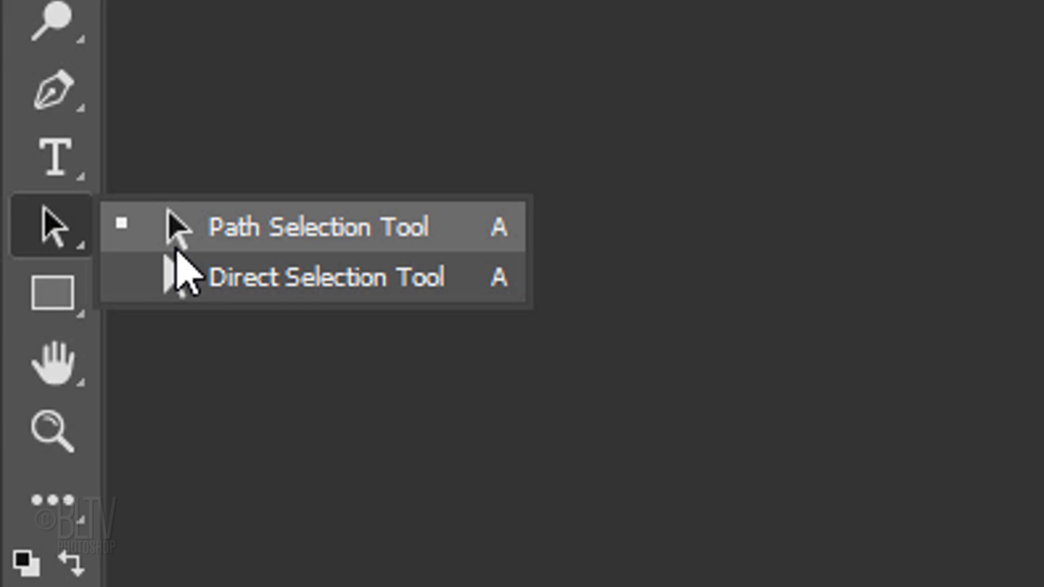
click(296, 224)
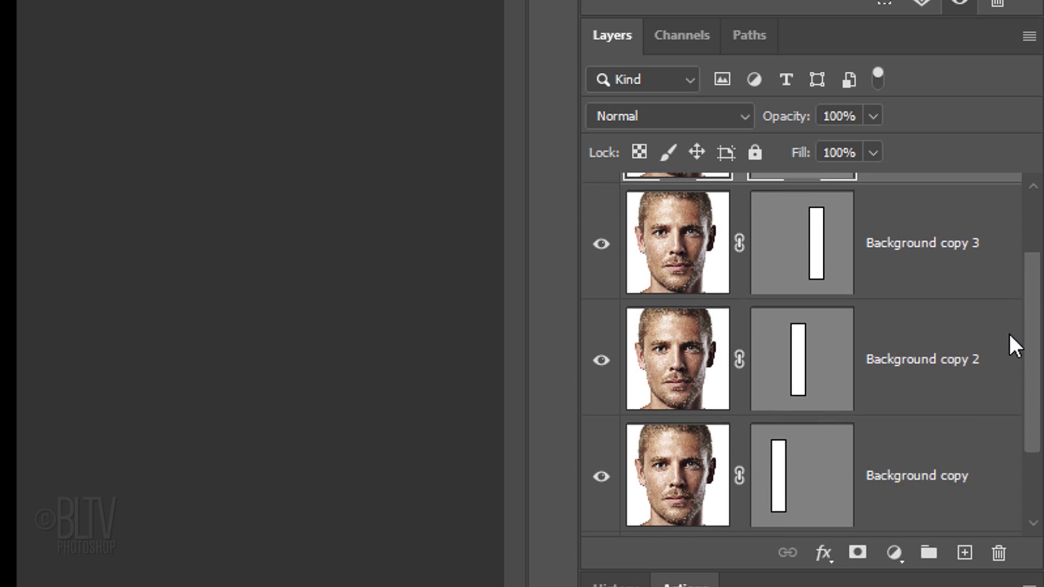
scroll(1008, 337, down, 2)
Tilt the first strip's mask, accepting conversion to a regular path, then select the second strip's mask.
click(813, 376)
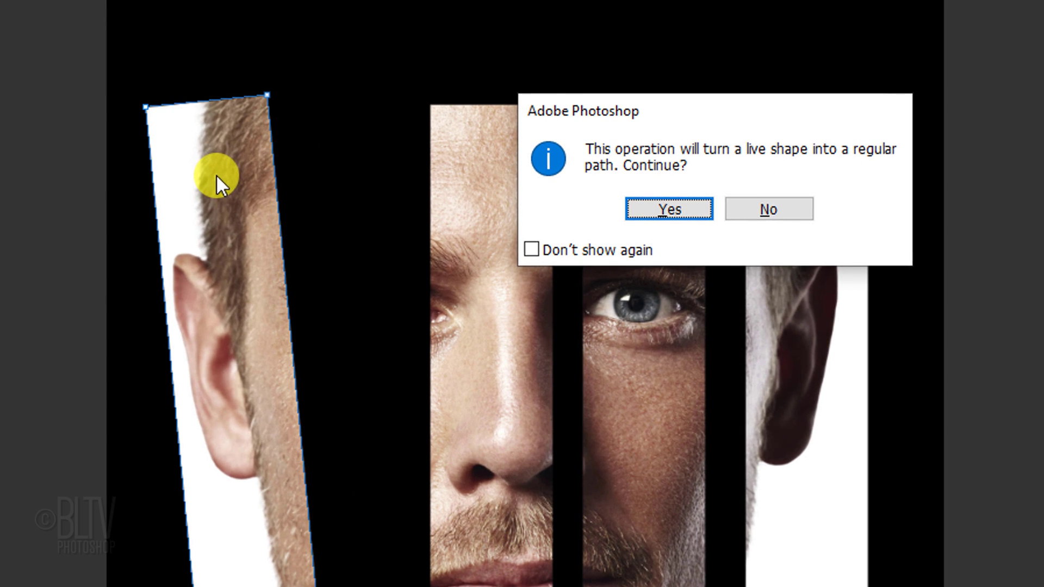
click(669, 209)
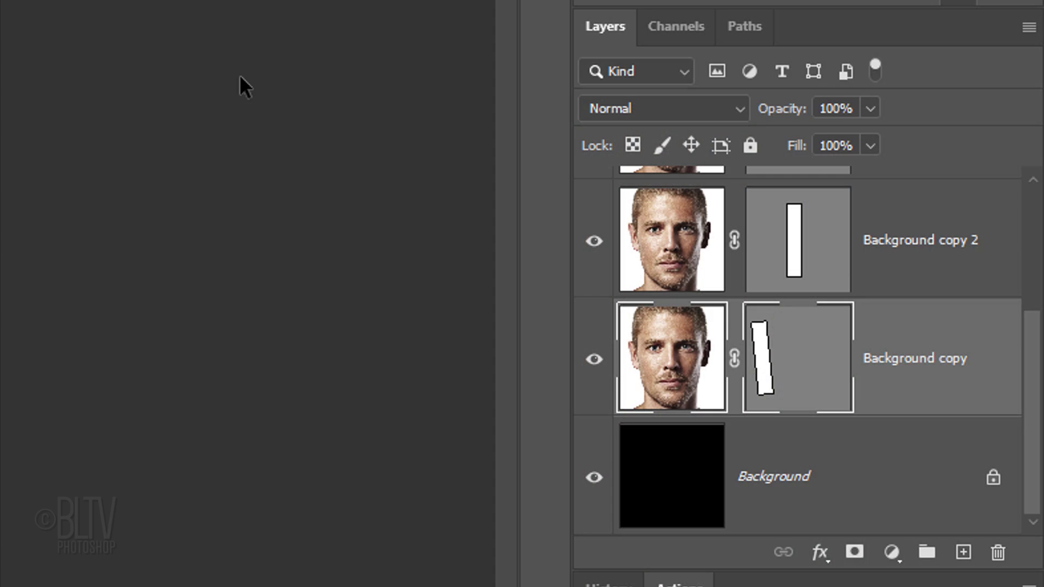
click(793, 256)
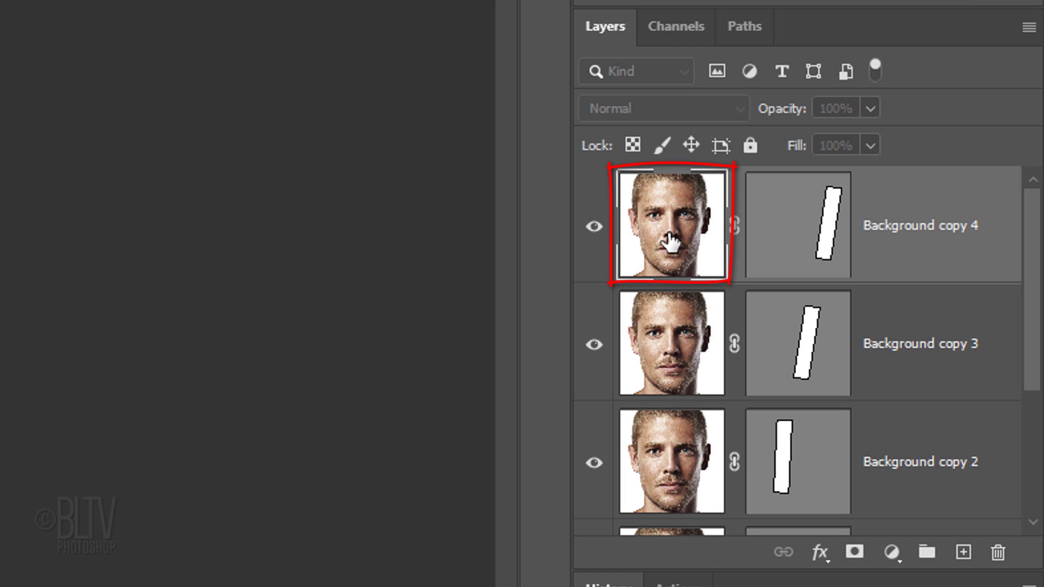
Give the top strip a Color Overlay in Color blend mode with colour 7B81FF.
double_click(670, 241)
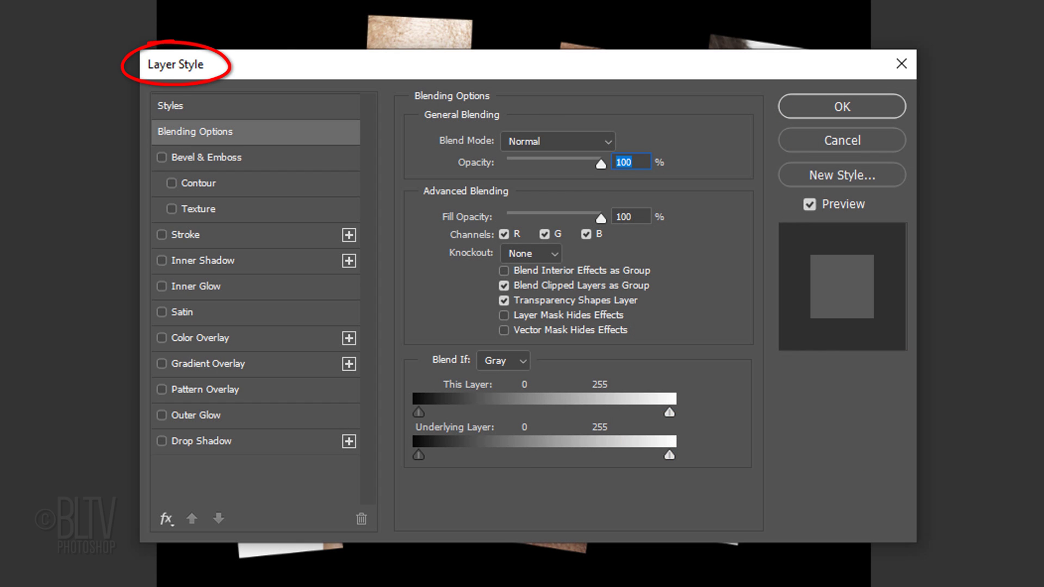
click(198, 338)
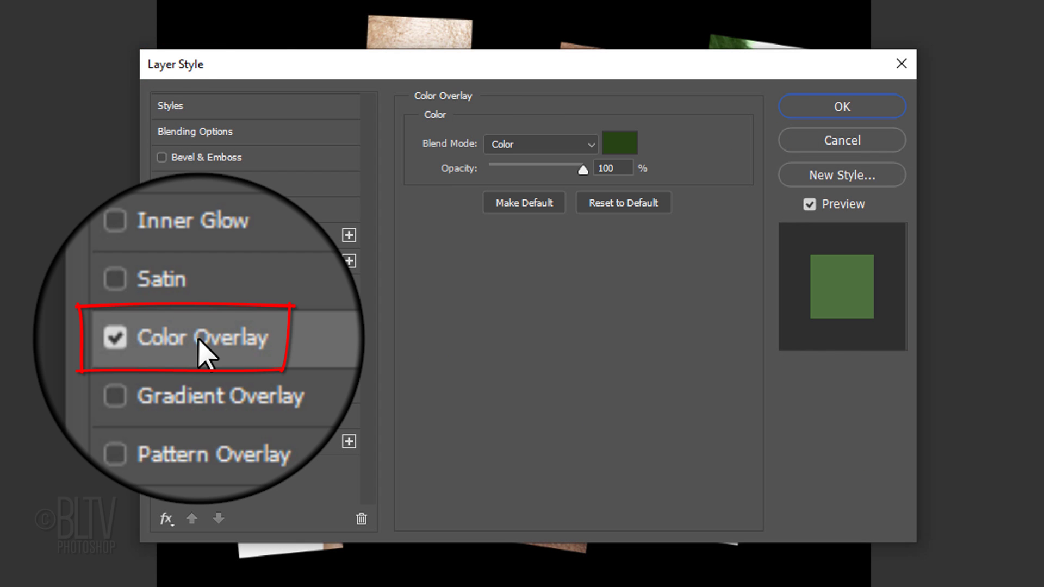
click(523, 147)
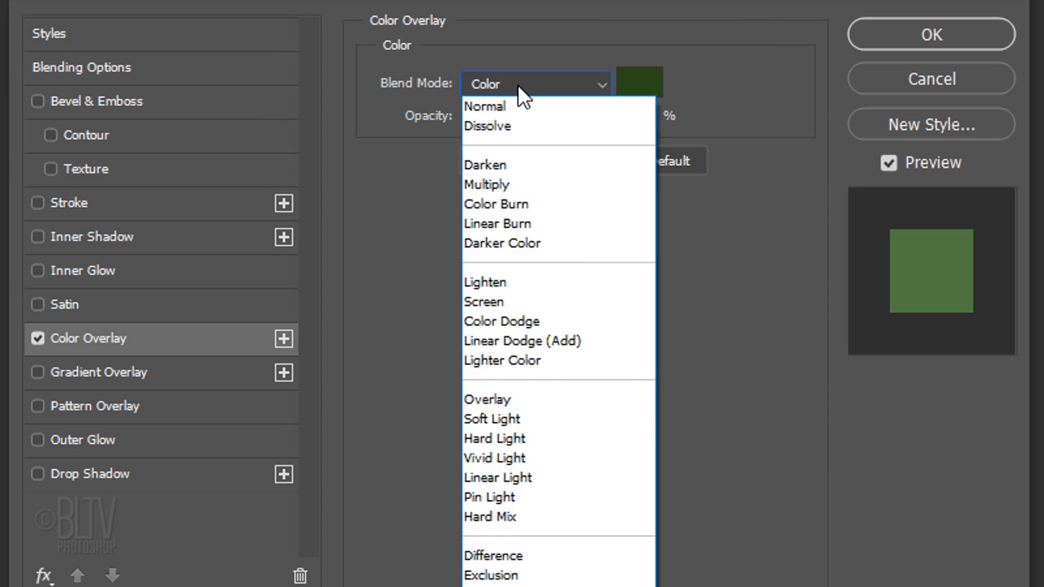
click(519, 87)
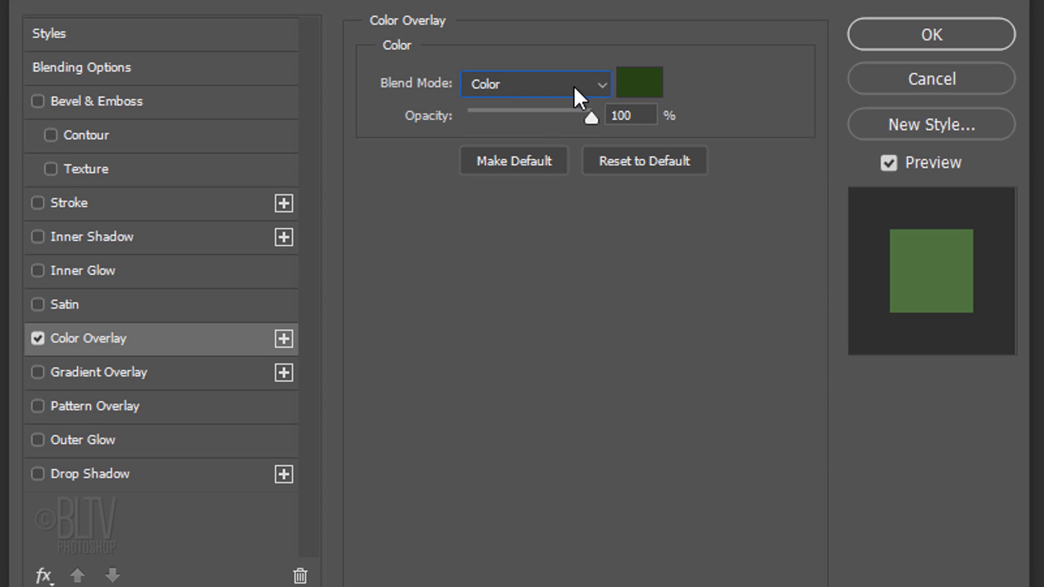
click(632, 83)
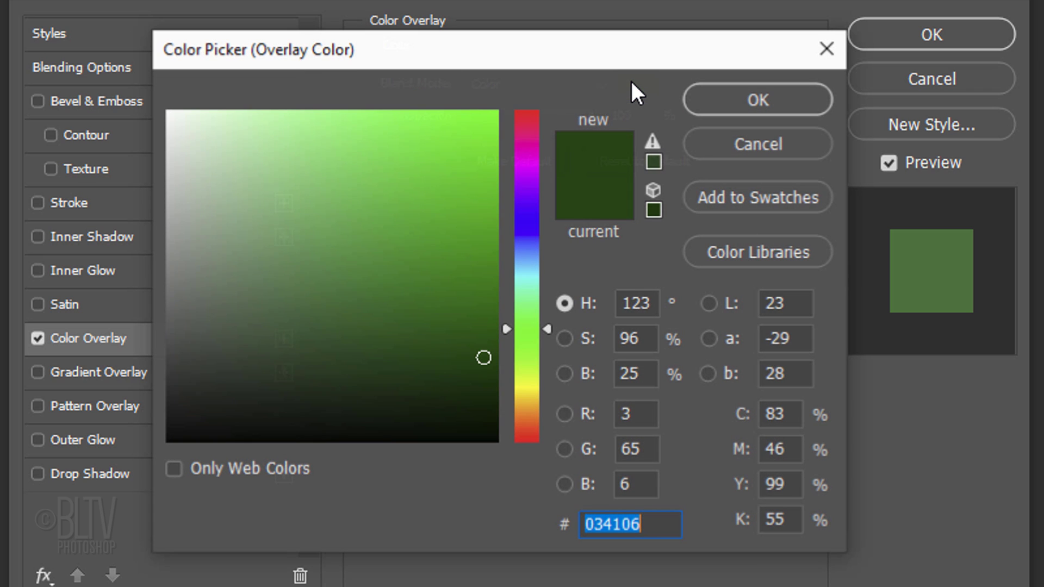
text(7B81FF)
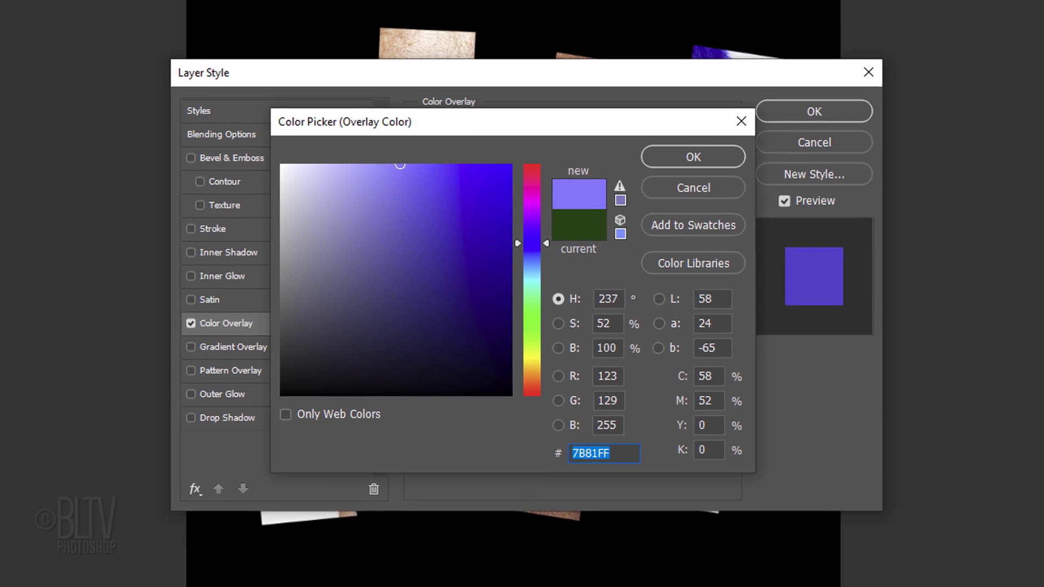
key(Return)
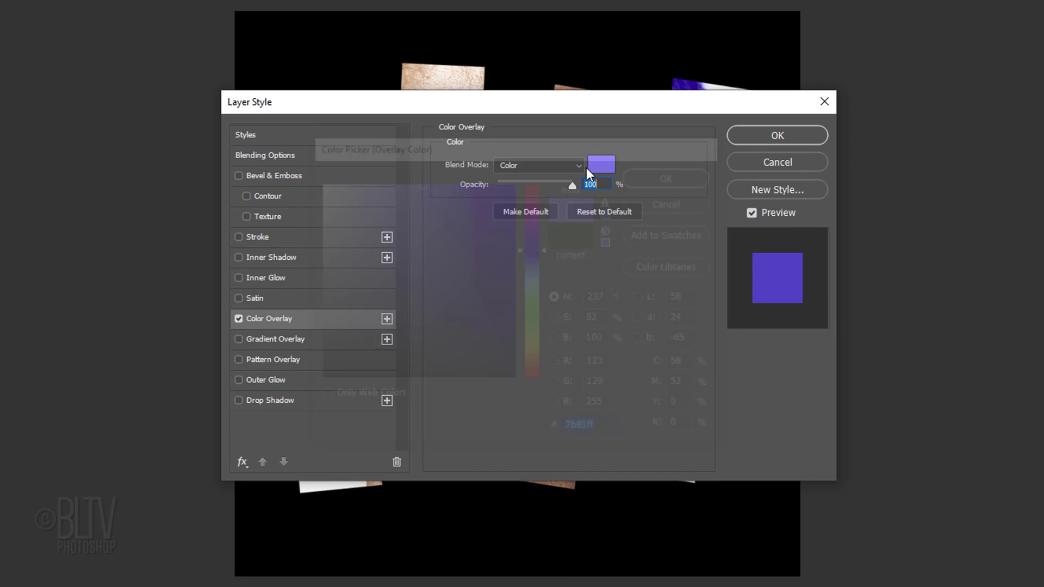
key(Return)
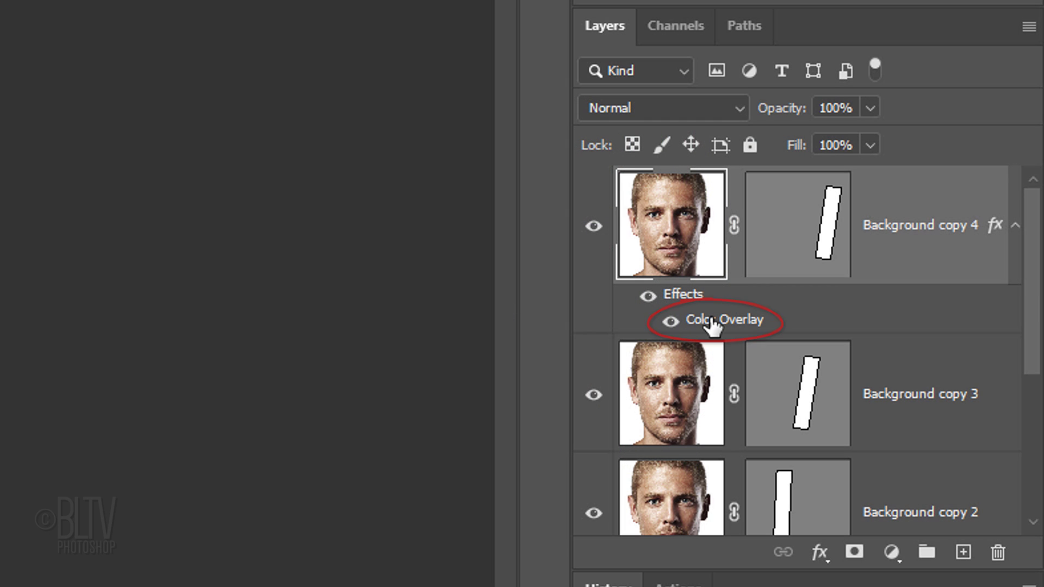
Copy the Color Overlay onto Background copy 3 and change its colour to BF2F80.
key(alt)
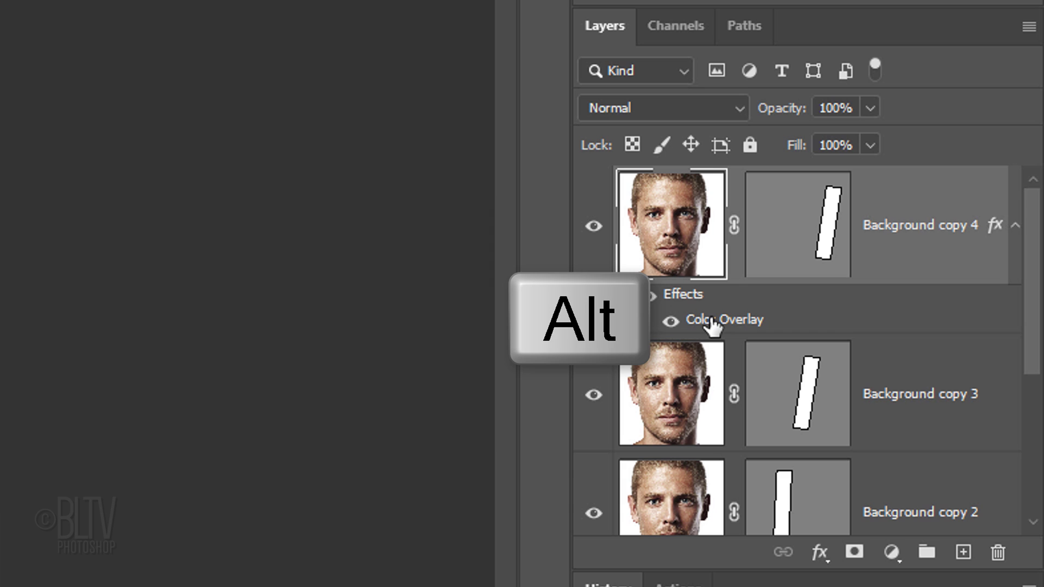
drag(709, 326, 693, 415)
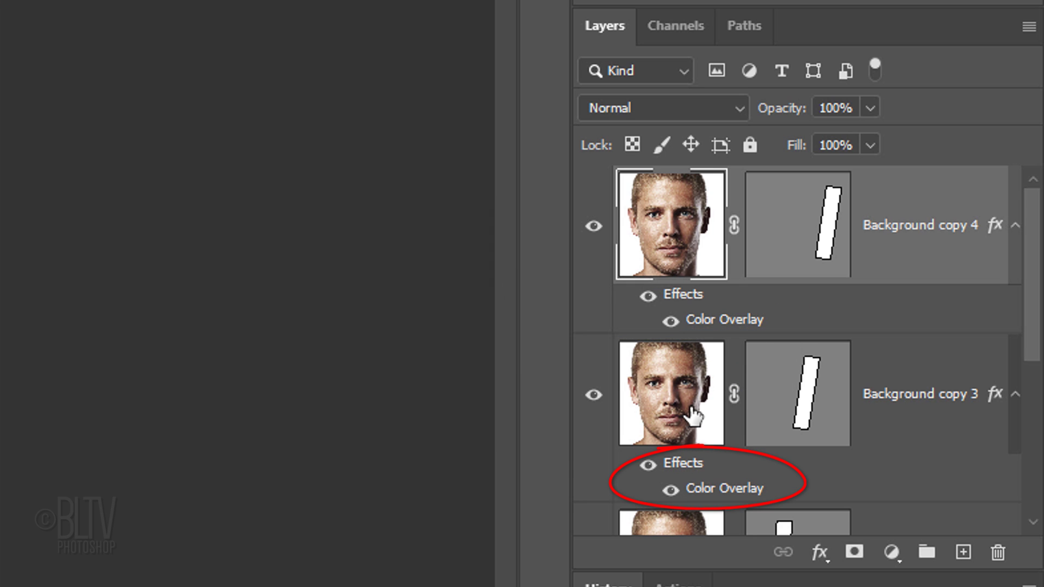
click(711, 491)
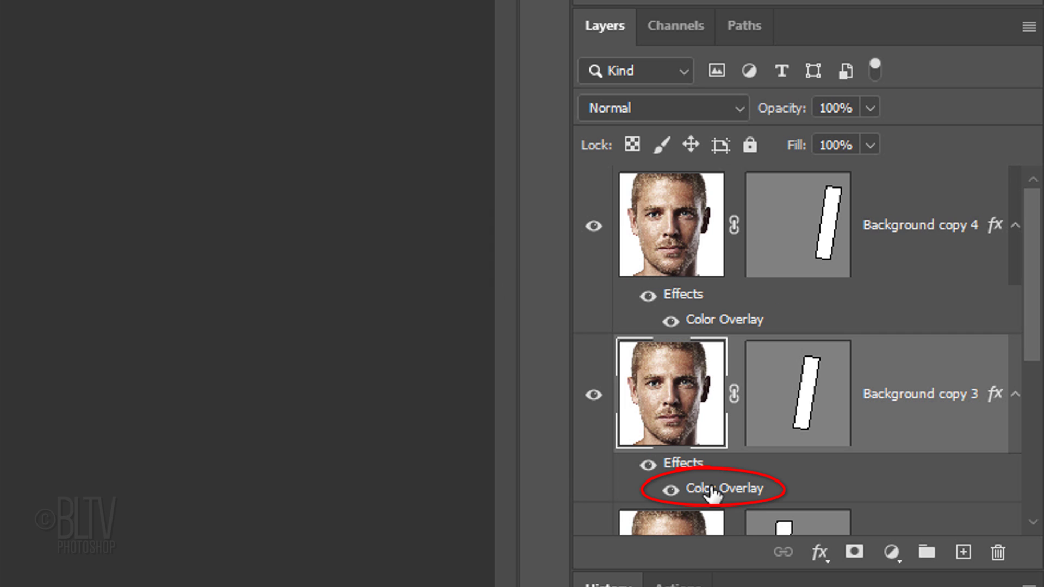
double_click(711, 490)
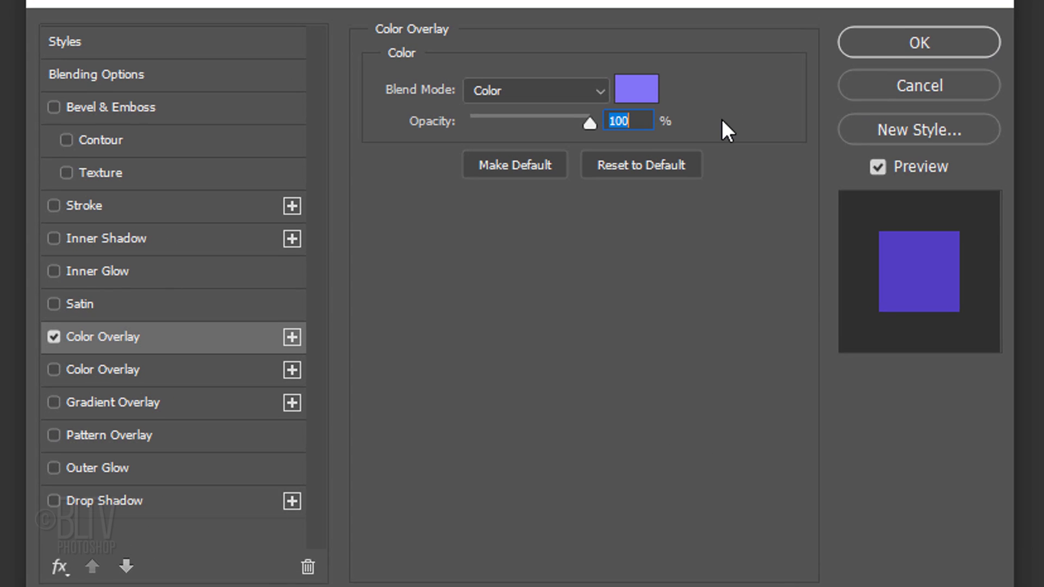
click(638, 87)
text(BF2F80)
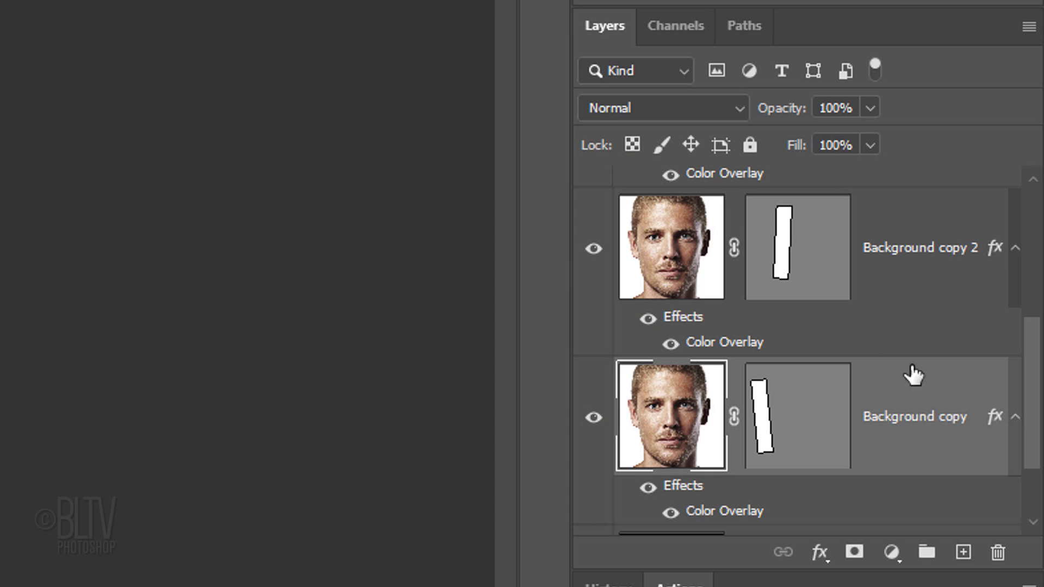
Group the face strip layers and name the group 'Face'.
drag(1032, 407, 1035, 277)
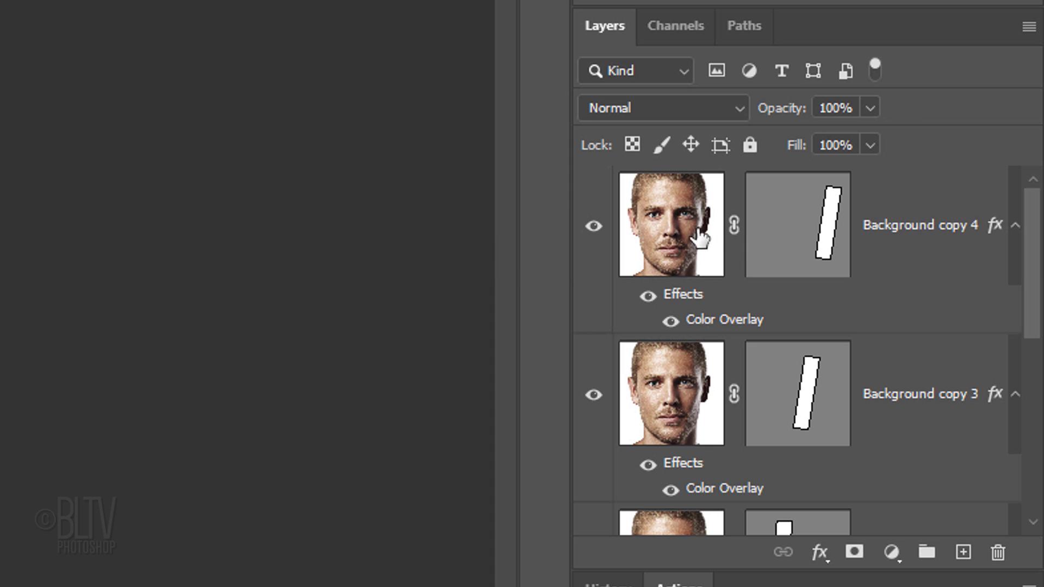
shift+click(676, 226)
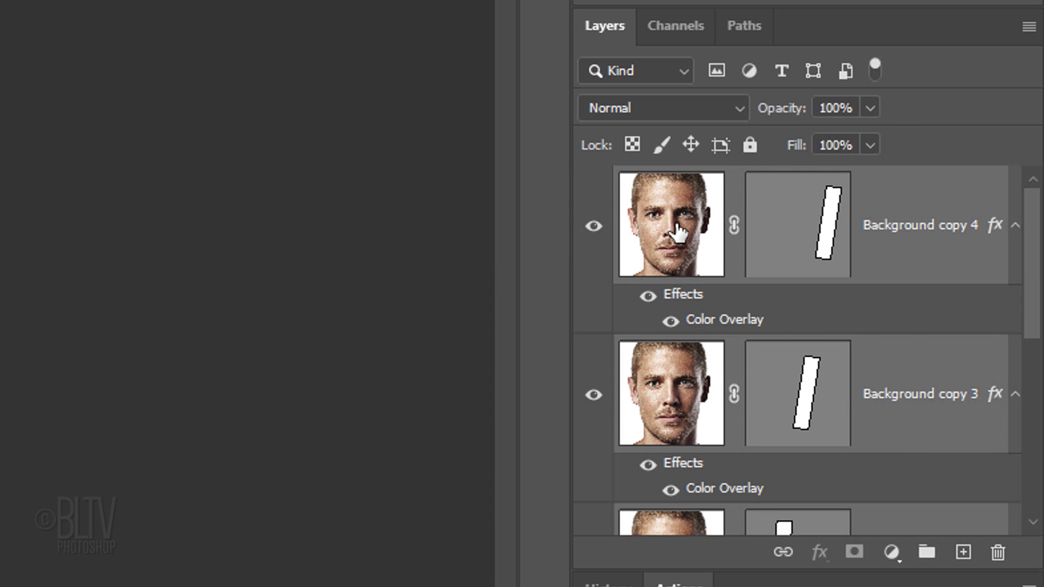
key(ctrl+g)
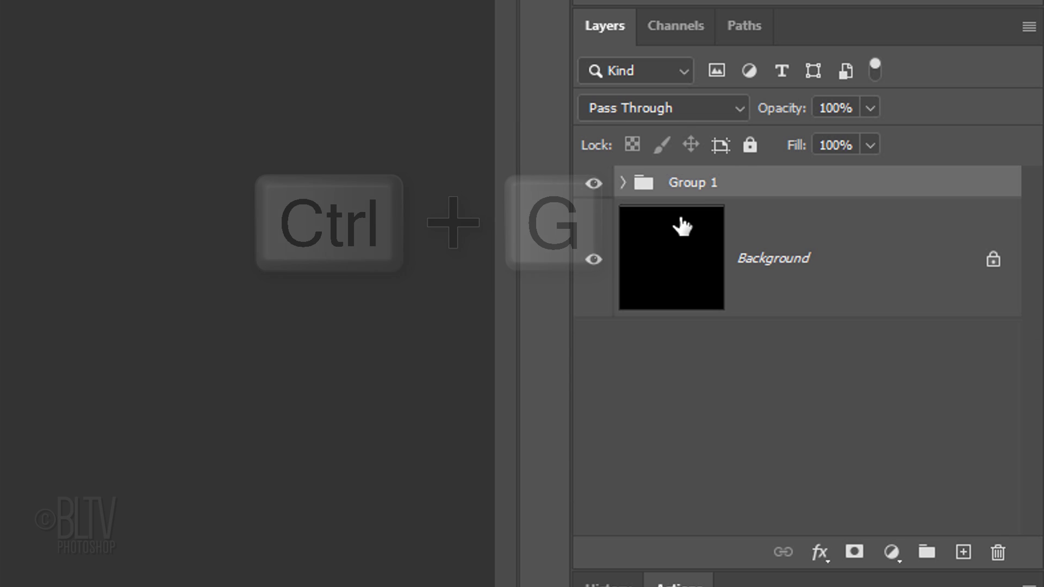
double_click(693, 184)
text(Face)
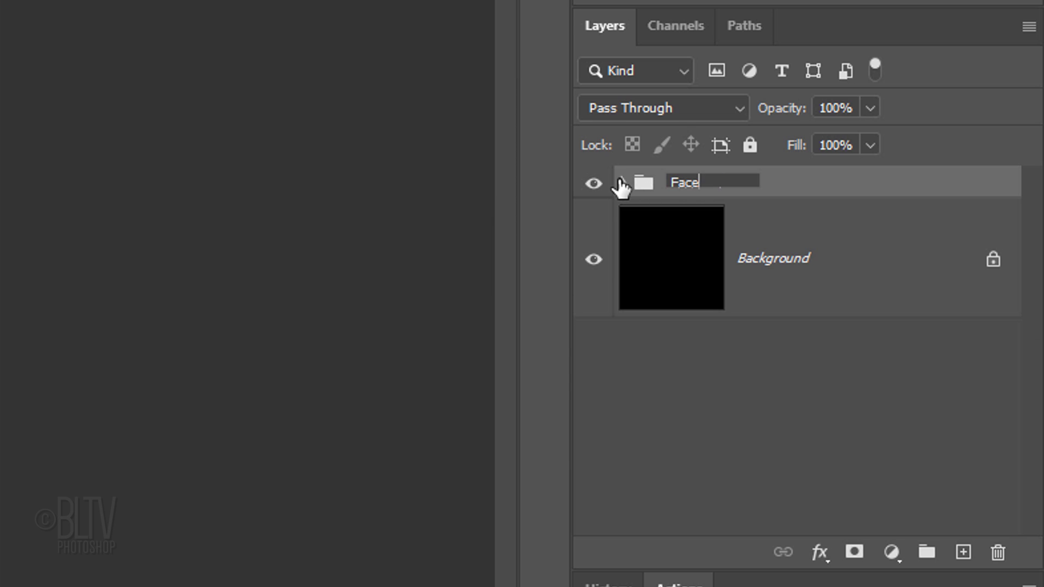
key(Return)
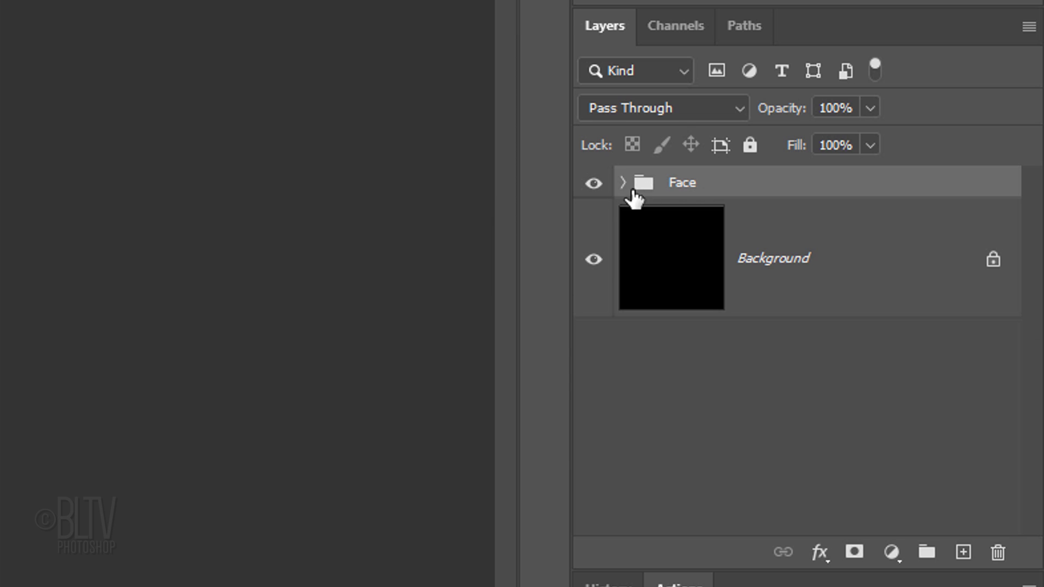
Add a blank layer above Face and set the Horizontal Type Tool to white Dense.
click(962, 553)
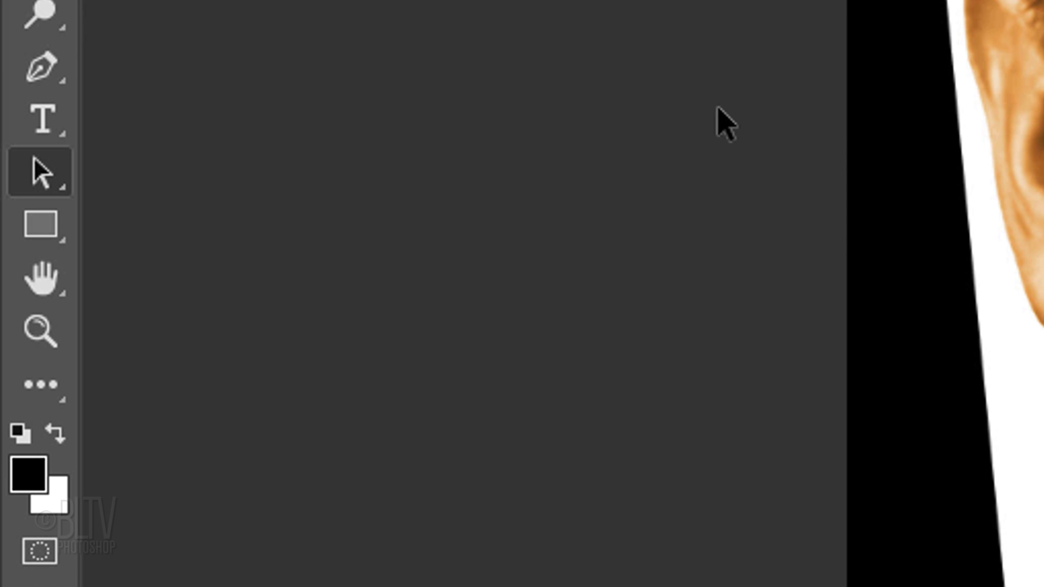
drag(72, 112, 212, 131)
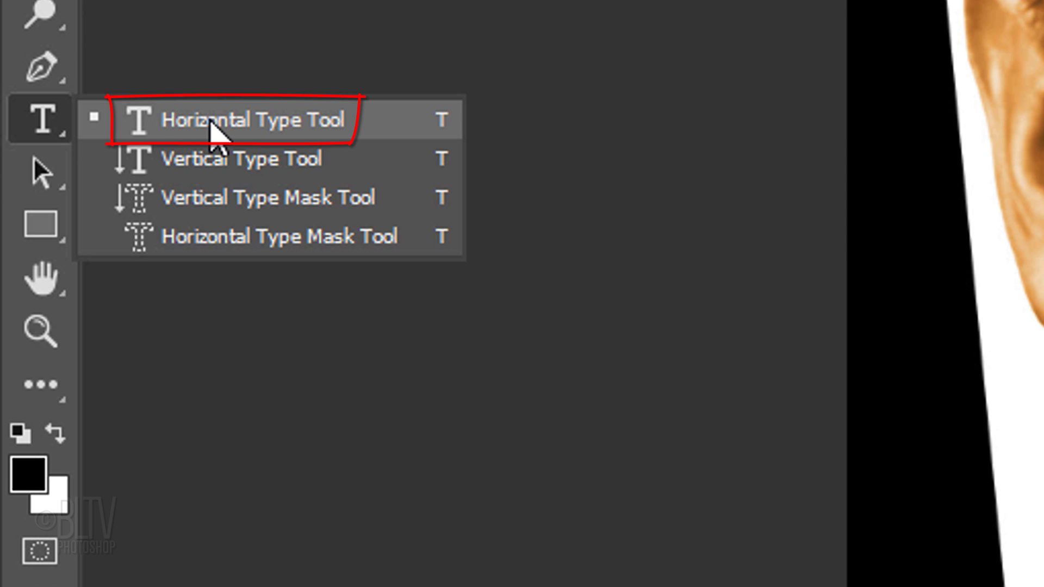
click(215, 132)
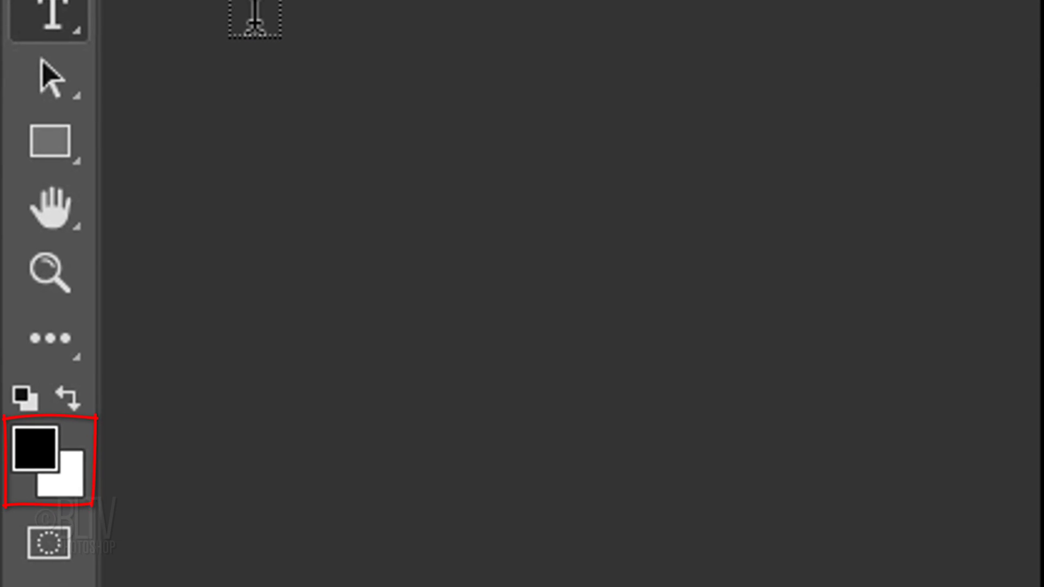
key(x)
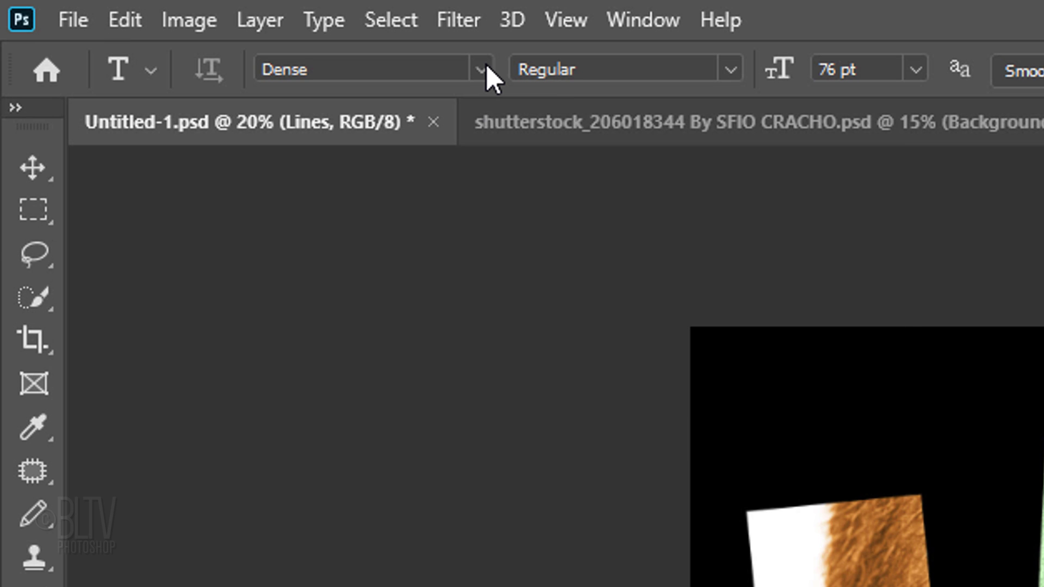
click(486, 69)
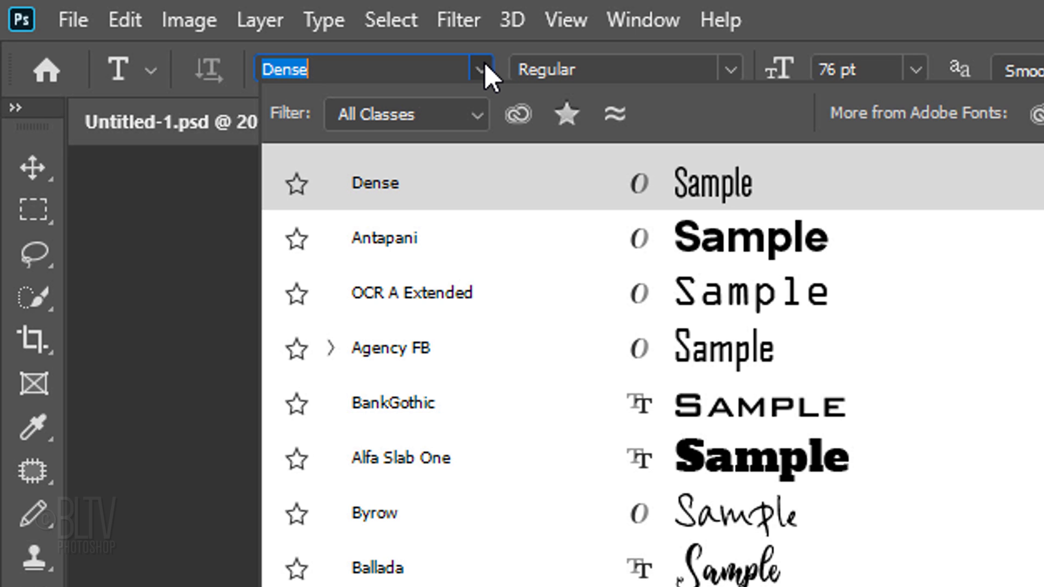
click(484, 64)
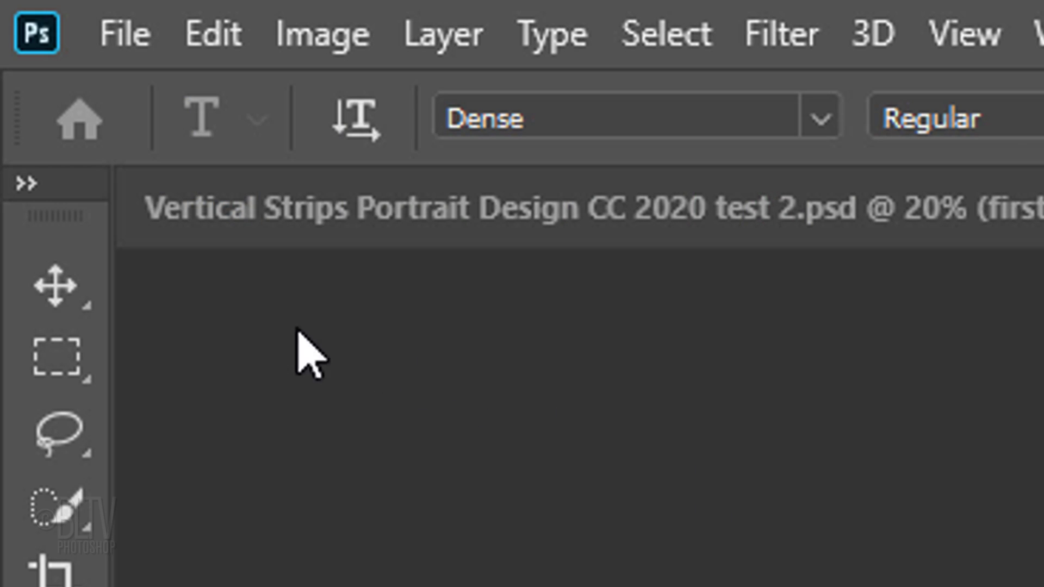
Commit the rotated white D, duplicate its text layer, and start retyping the copy.
click(58, 285)
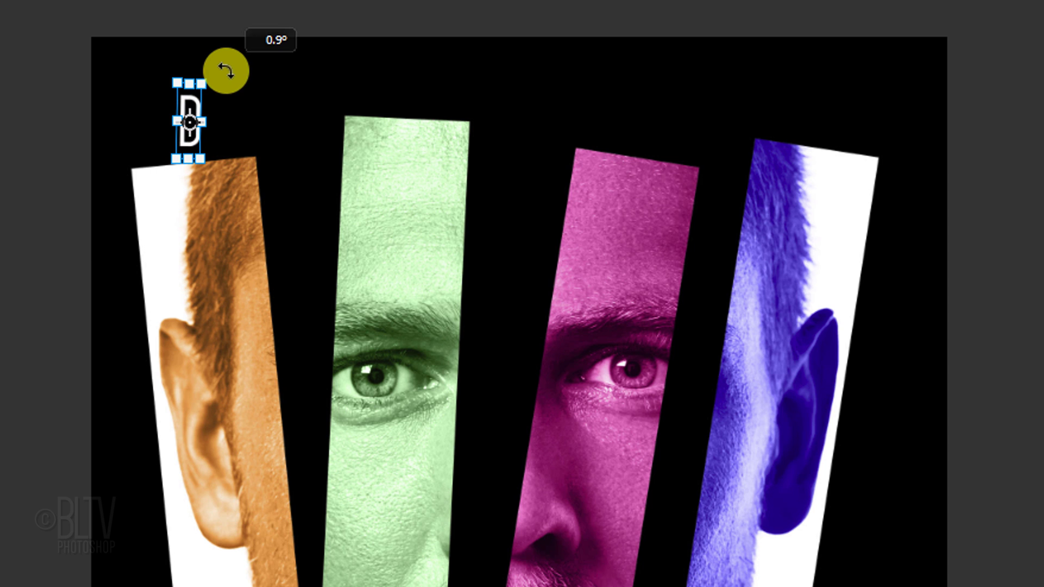
key(Return)
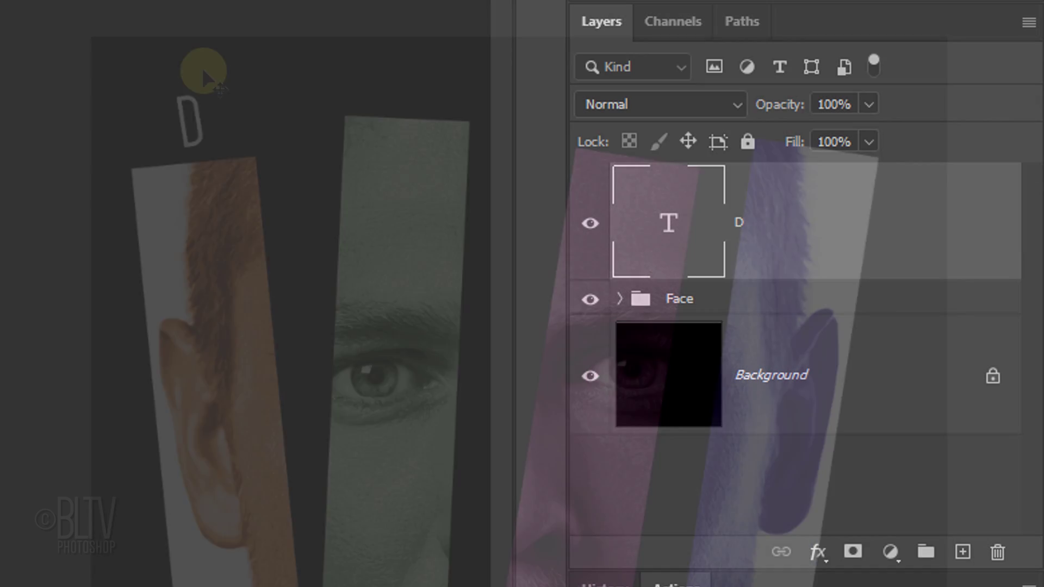
key(ctrl+j)
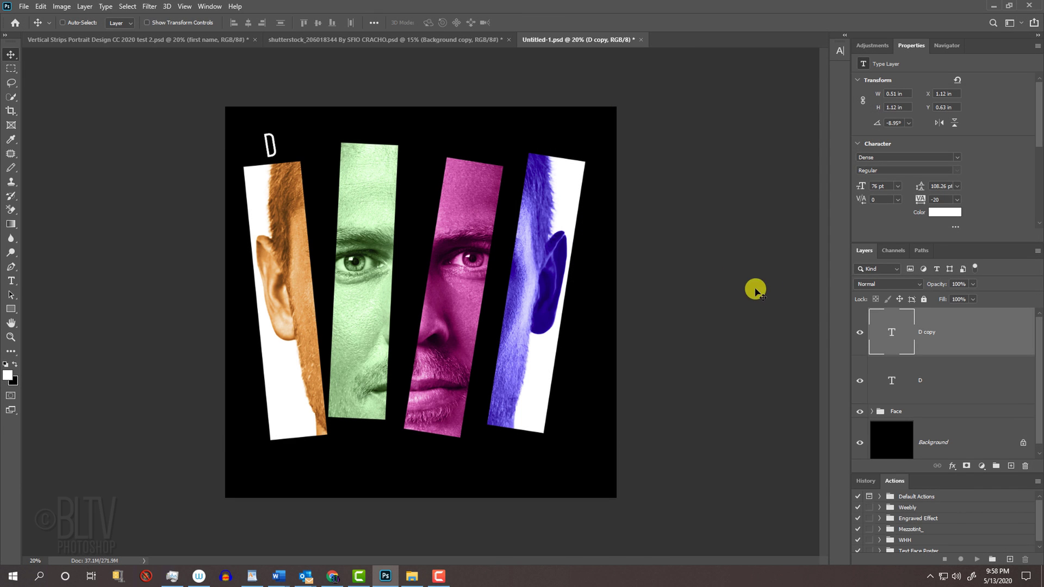
double_click(891, 332)
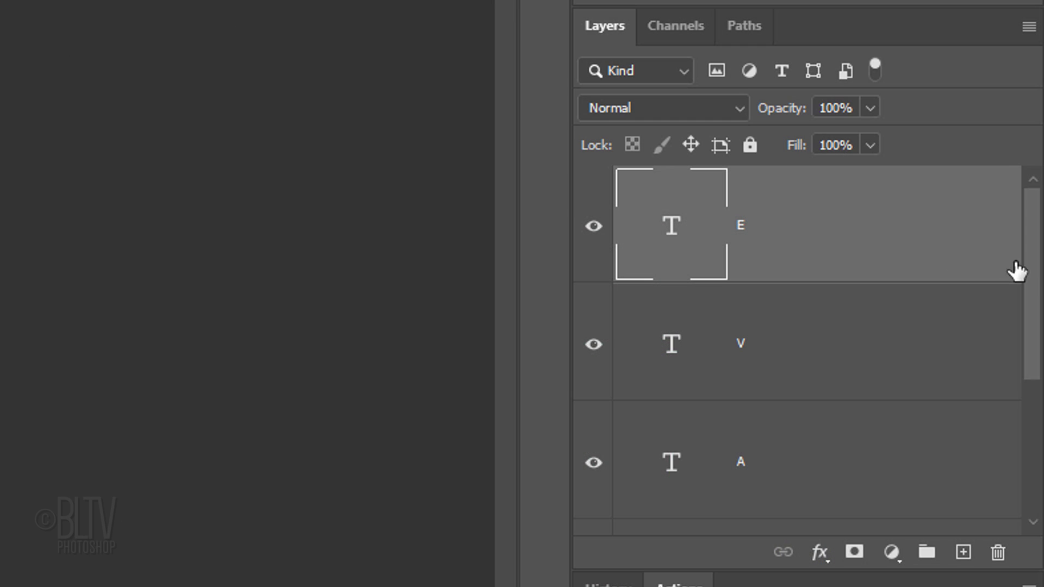
Group the letter layers down to D into a group named 'First name' and duplicate it.
scroll(1019, 284, down, 5)
scroll(1011, 388, down, 1)
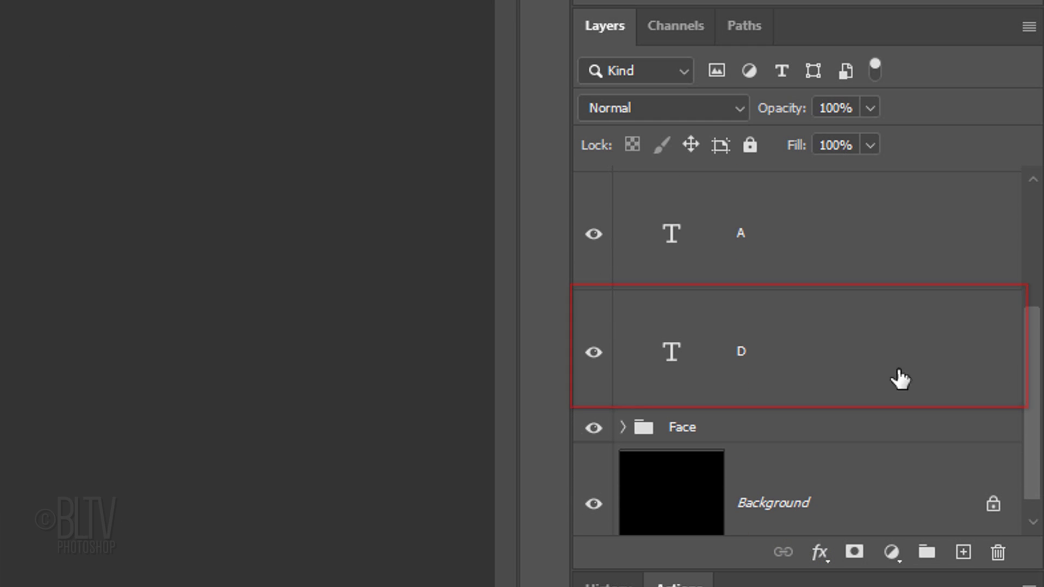
shift+click(810, 356)
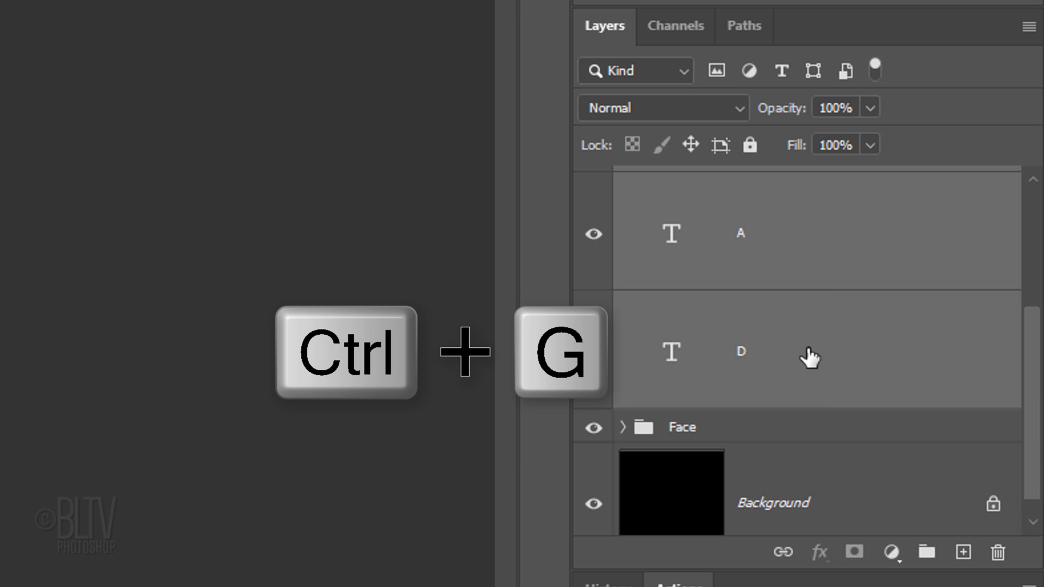
key(ctrl+g)
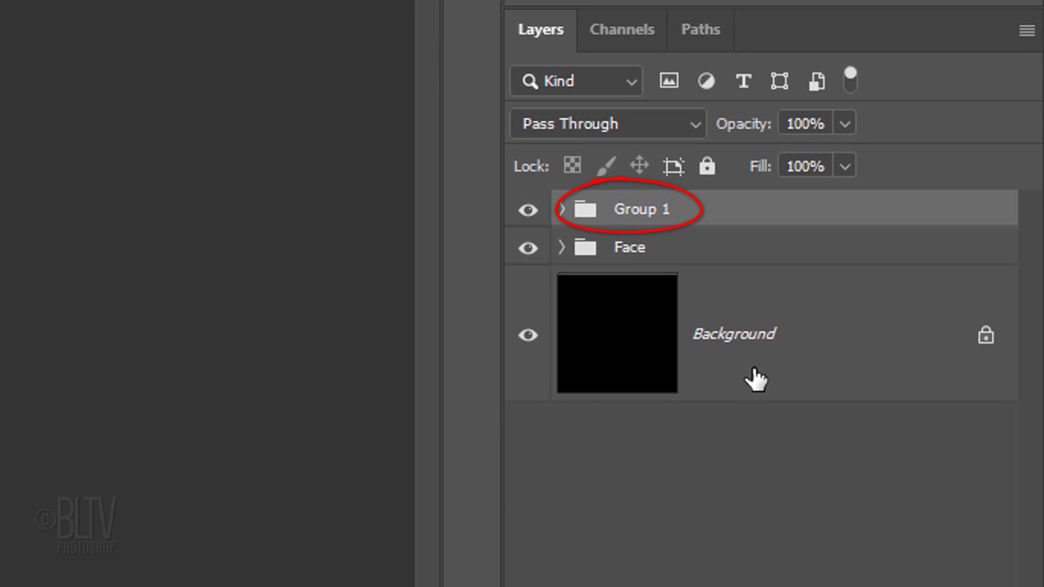
double_click(577, 241)
text(Fir)
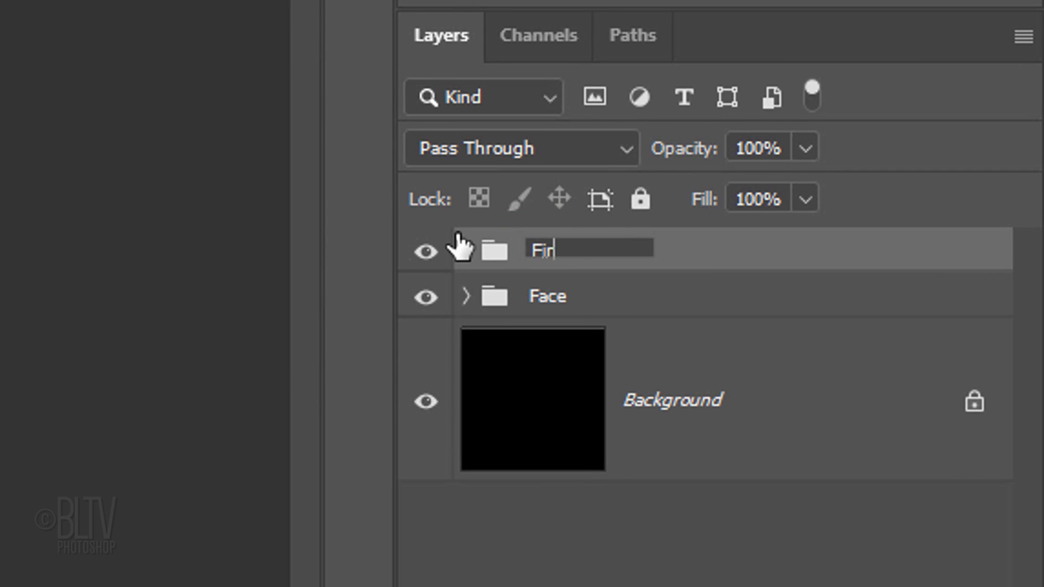
text(st name)
key(Return)
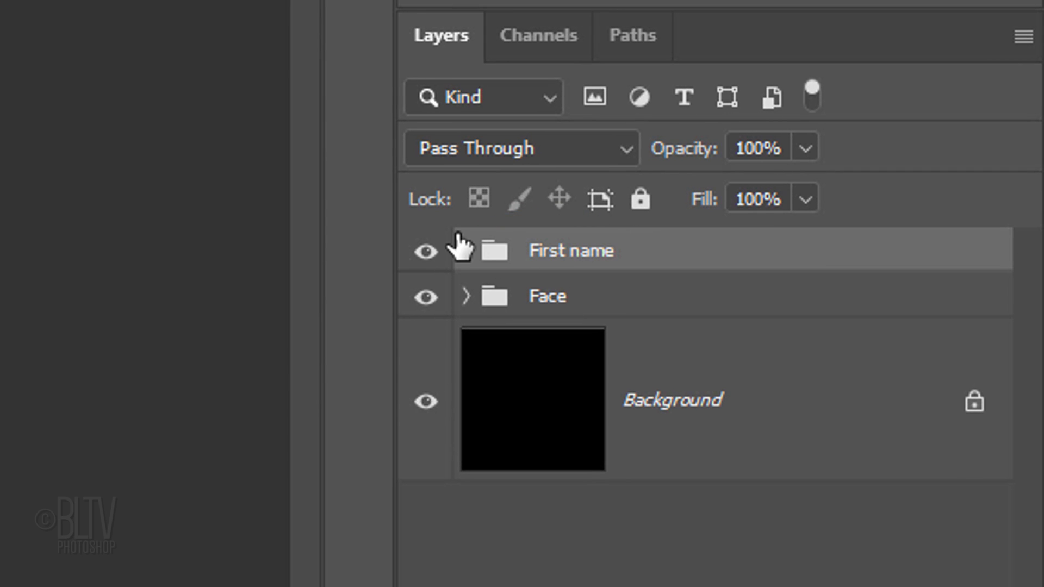
key(ctrl+j)
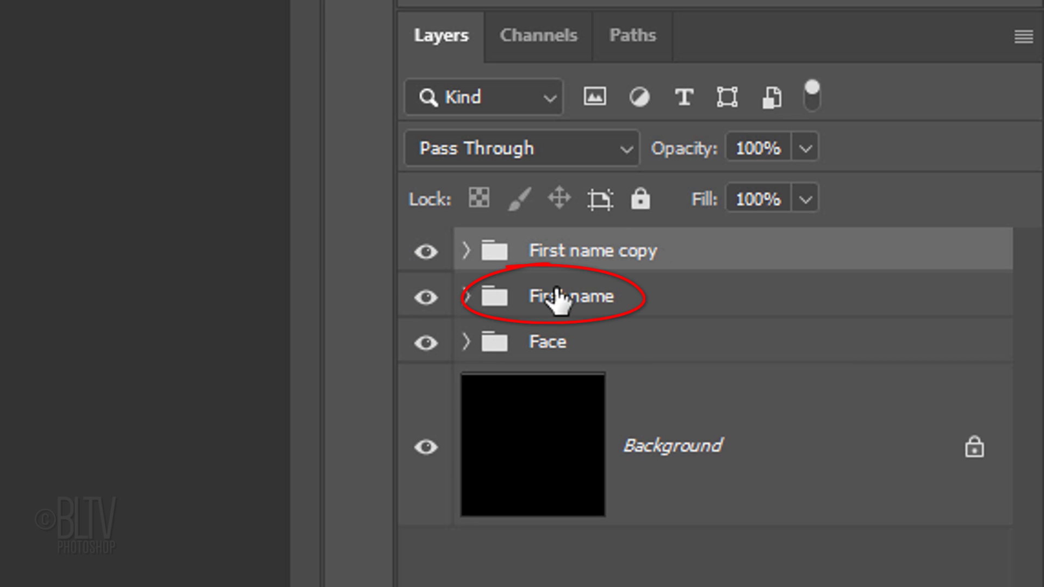
Move First name above its copy and rename the copy 'Last name'.
drag(556, 298, 547, 229)
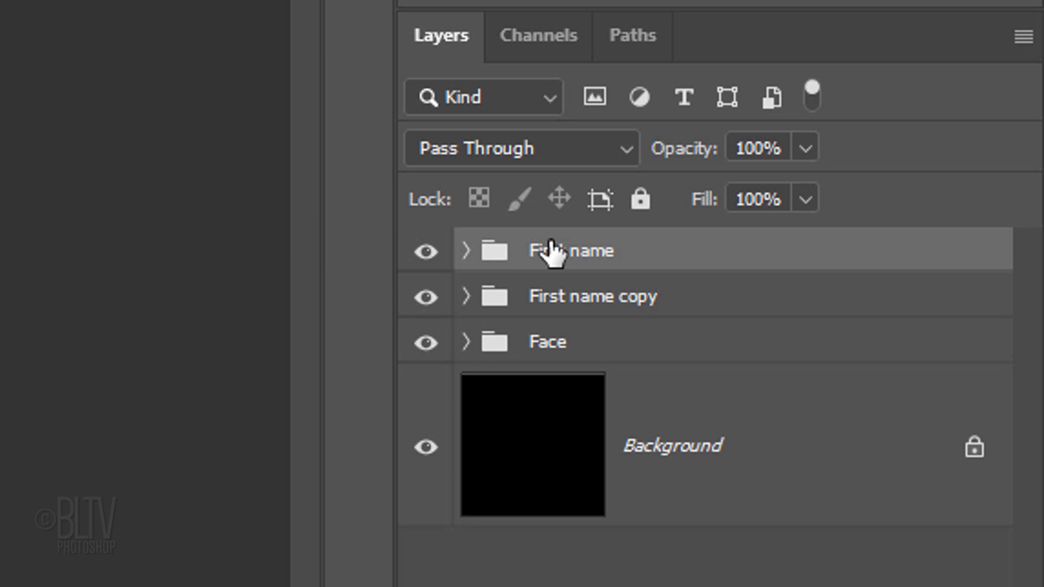
double_click(571, 298)
text(La)
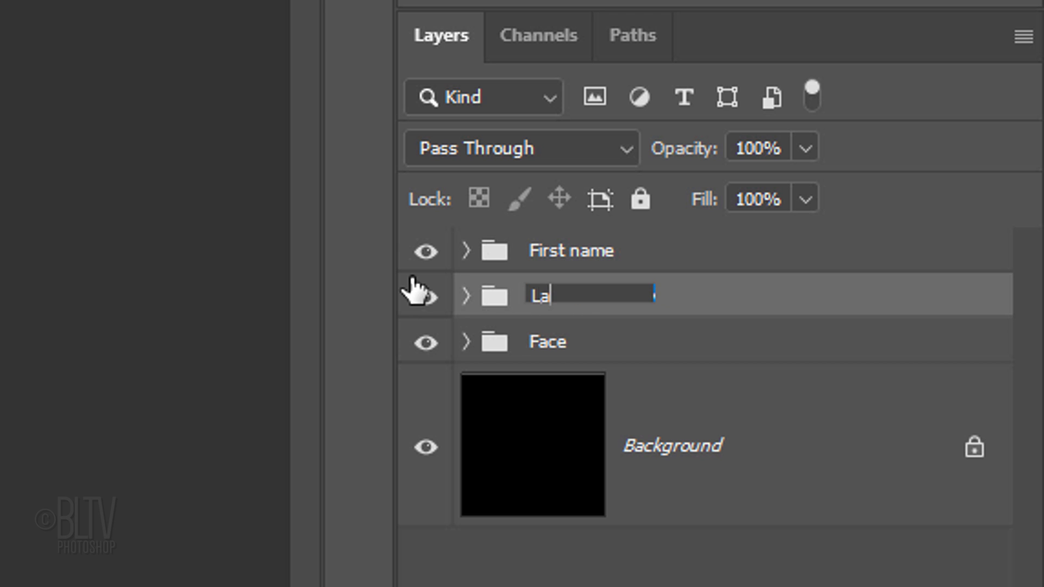
text(st name)
key(Return)
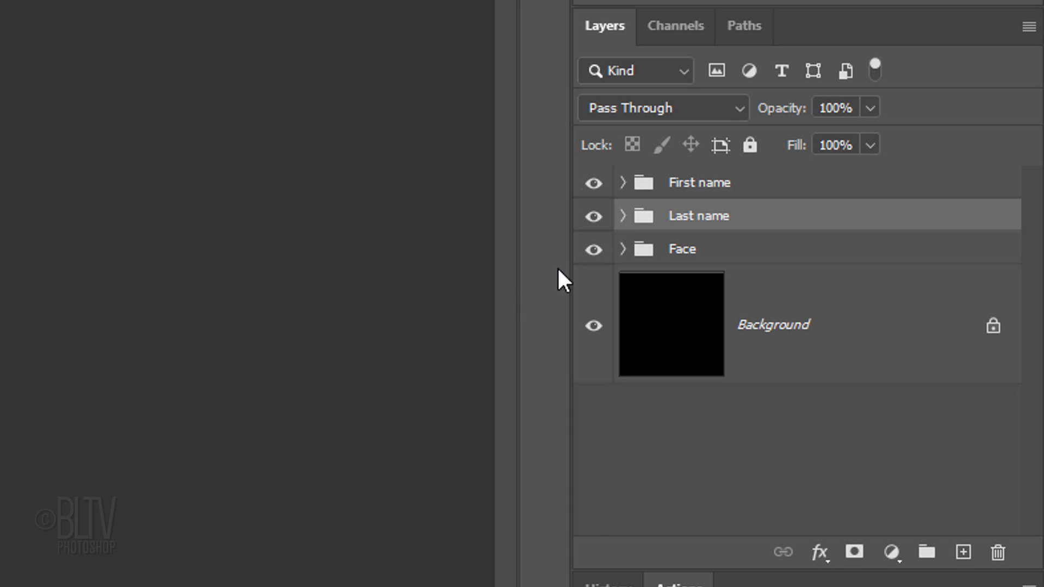
Retype the Last name letters as N, A, G, O, adding an extra O copy layer.
click(623, 218)
click(723, 297)
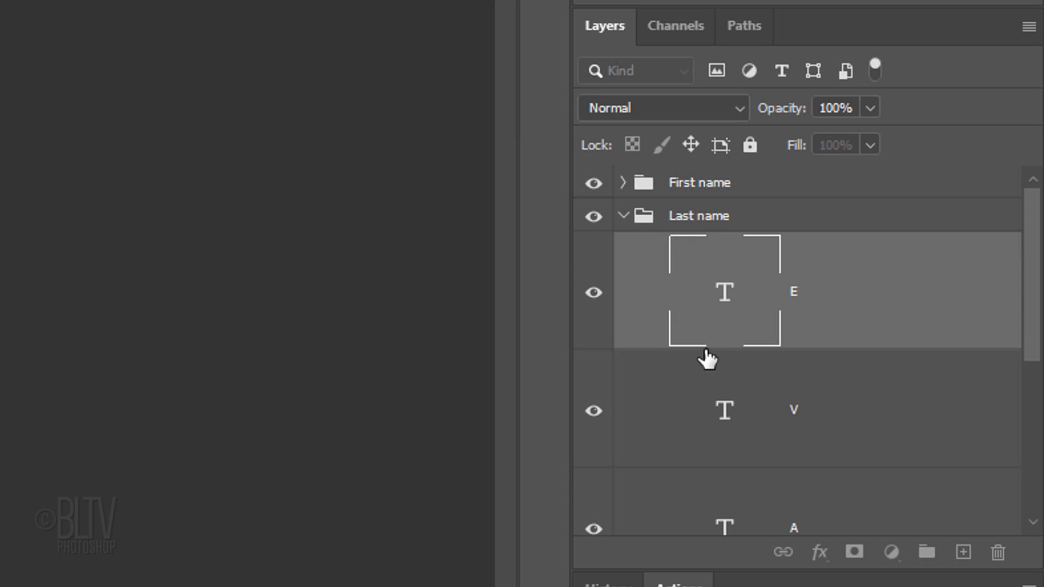
click(719, 416)
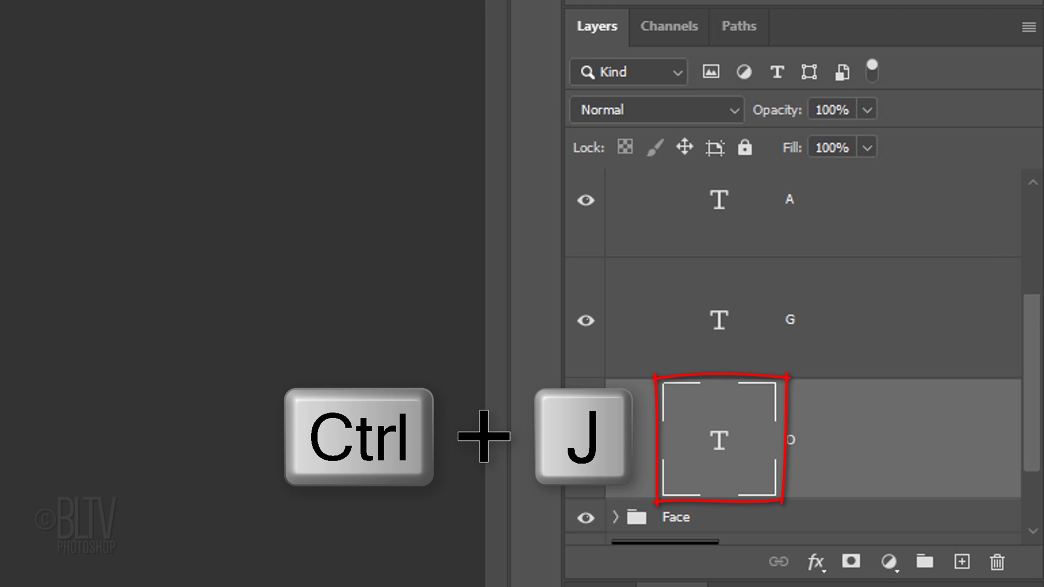
key(ctrl+j)
scroll(1018, 453, down, 3)
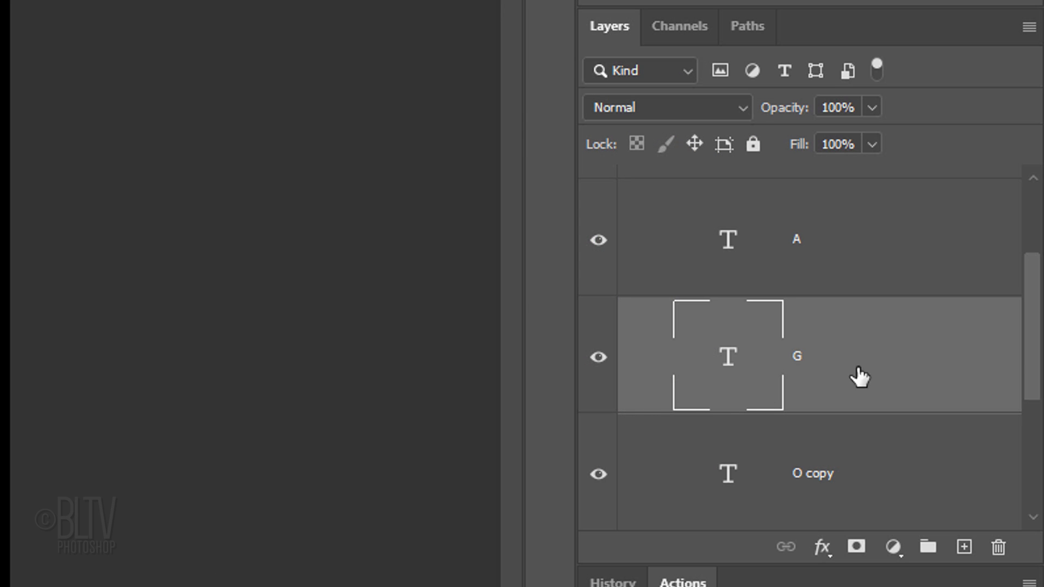
Add a new layer below Last name, group it as 'Lines', and select its empty Layer 1.
drag(1033, 339, 964, 222)
click(627, 215)
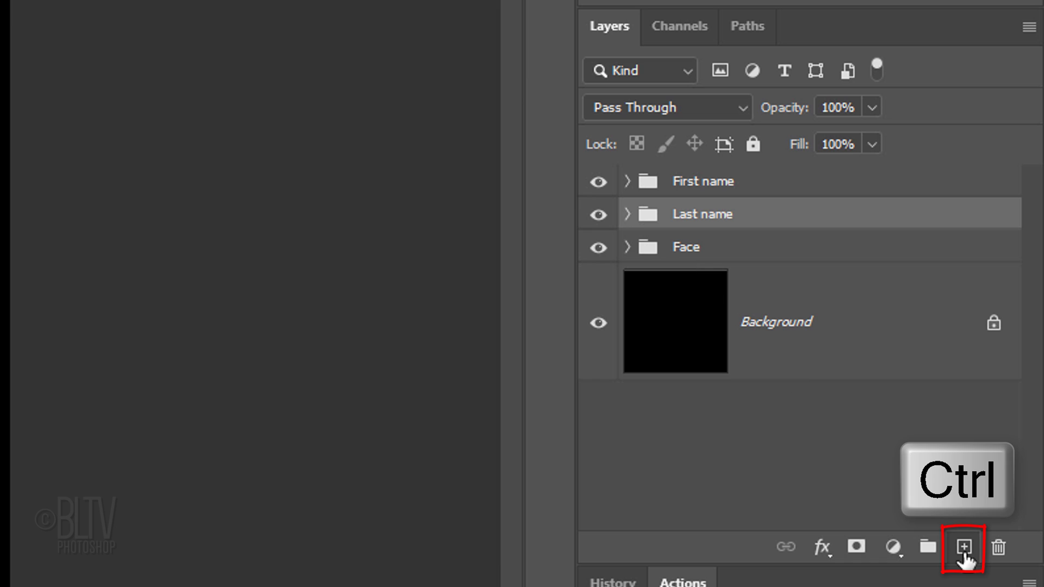
ctrl+click(964, 548)
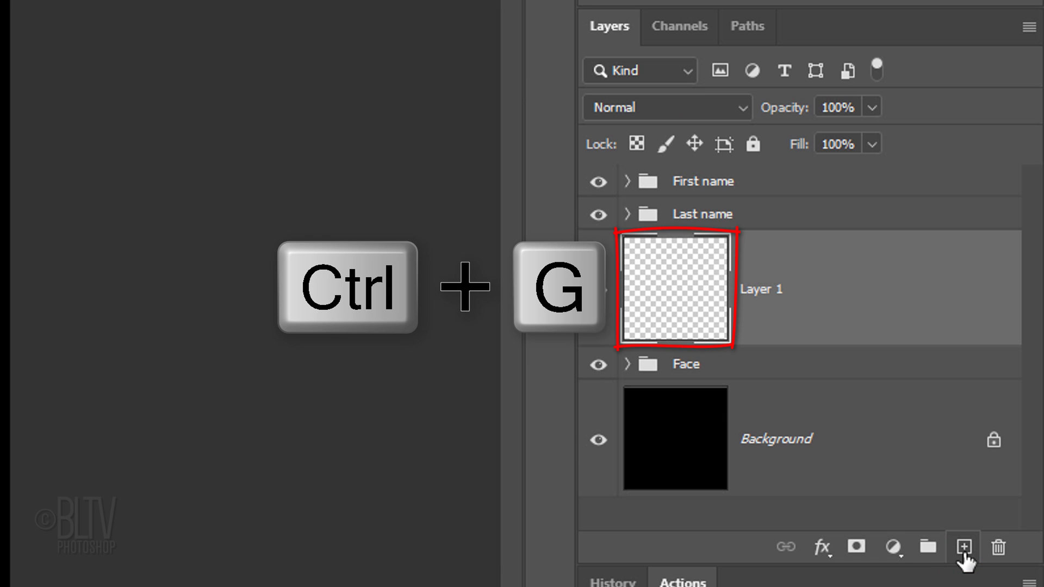
key(ctrl+g)
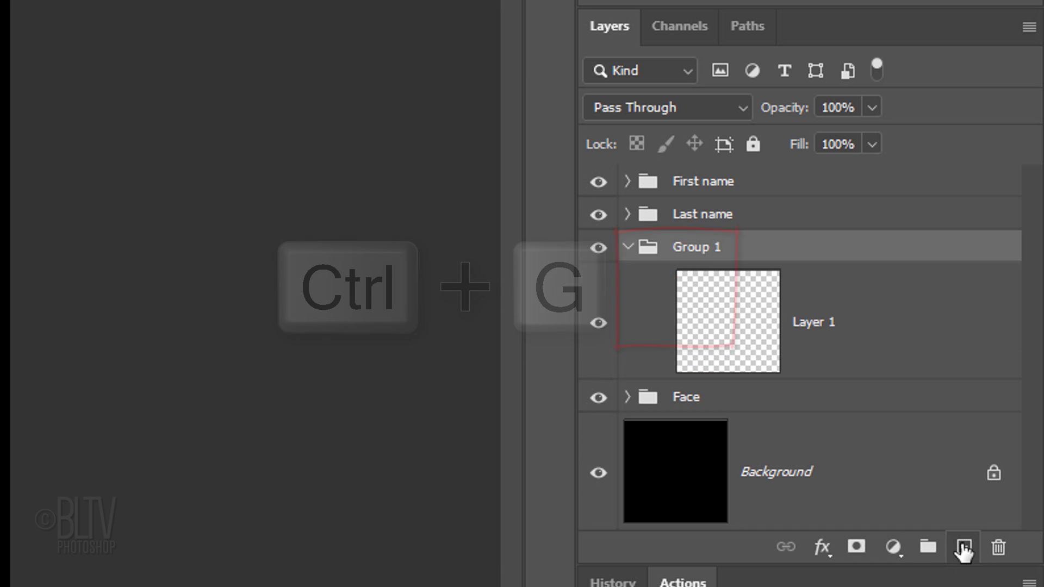
double_click(686, 246)
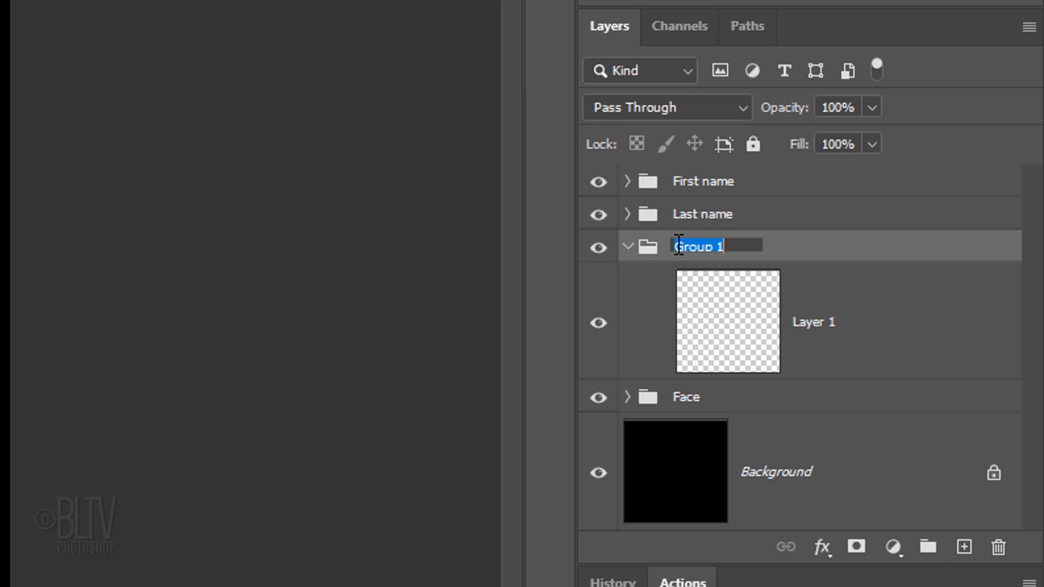
text(Lines)
key(Return)
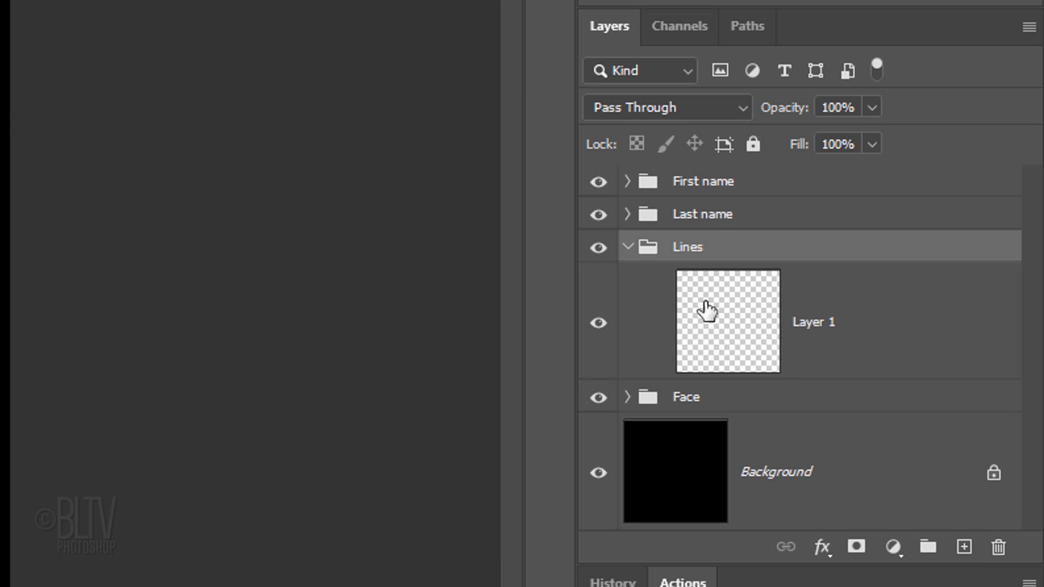
click(726, 325)
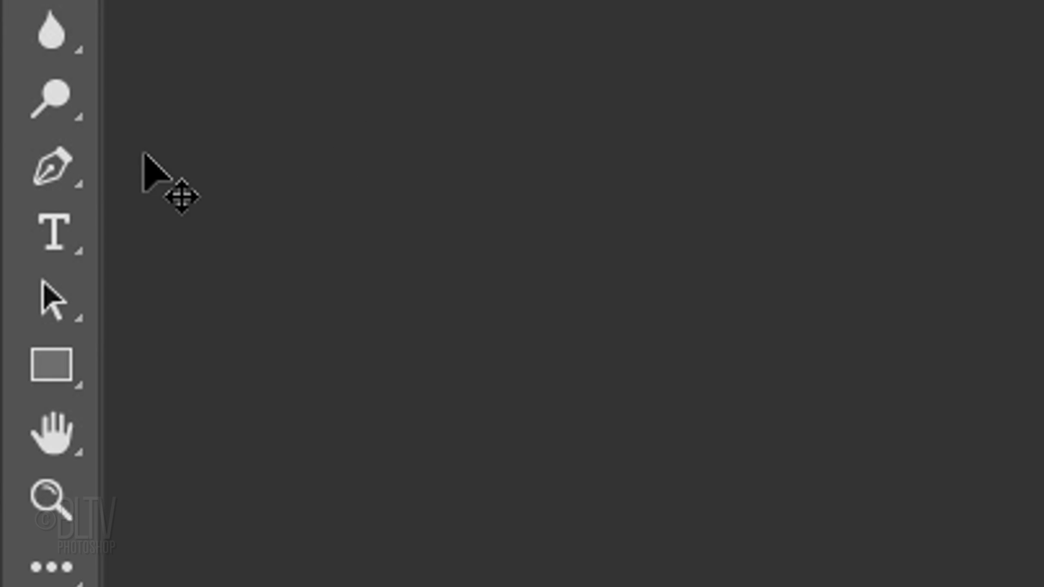
Draw a straight path with the Pen Tool, then set up the Pencil with an 8 px Hard Round tip.
right_click(51, 166)
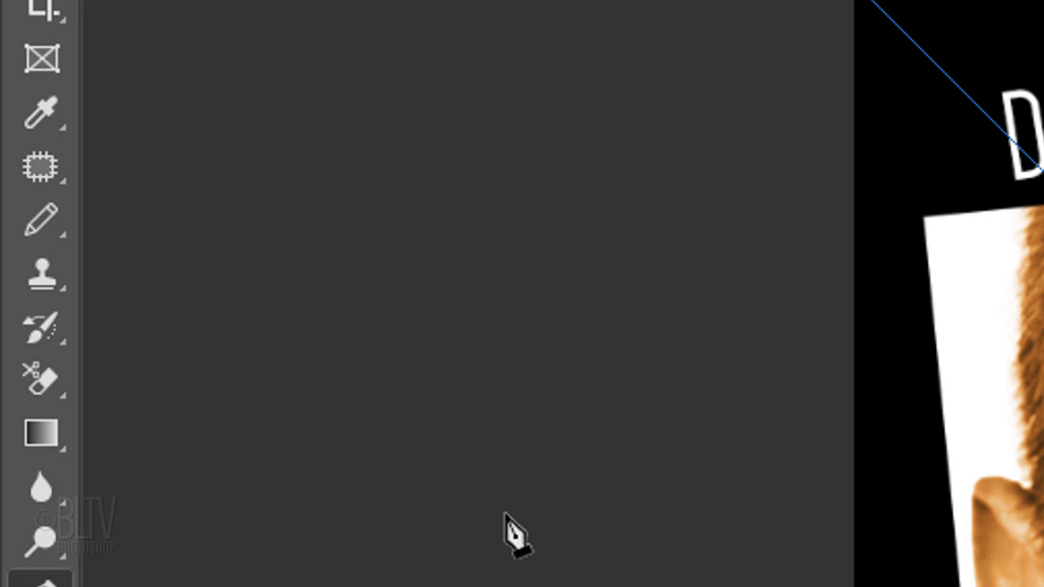
right_click(43, 221)
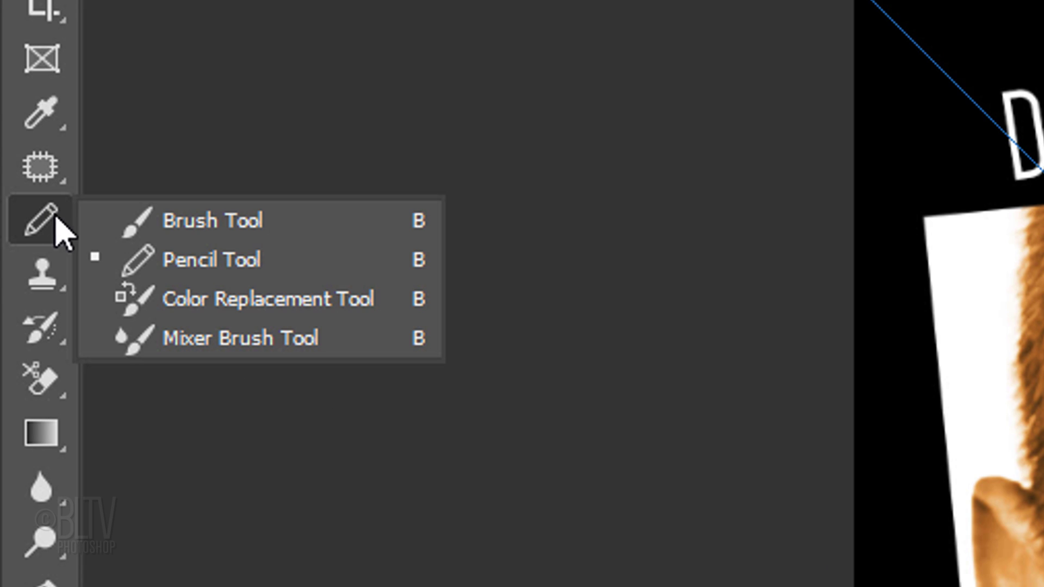
click(199, 275)
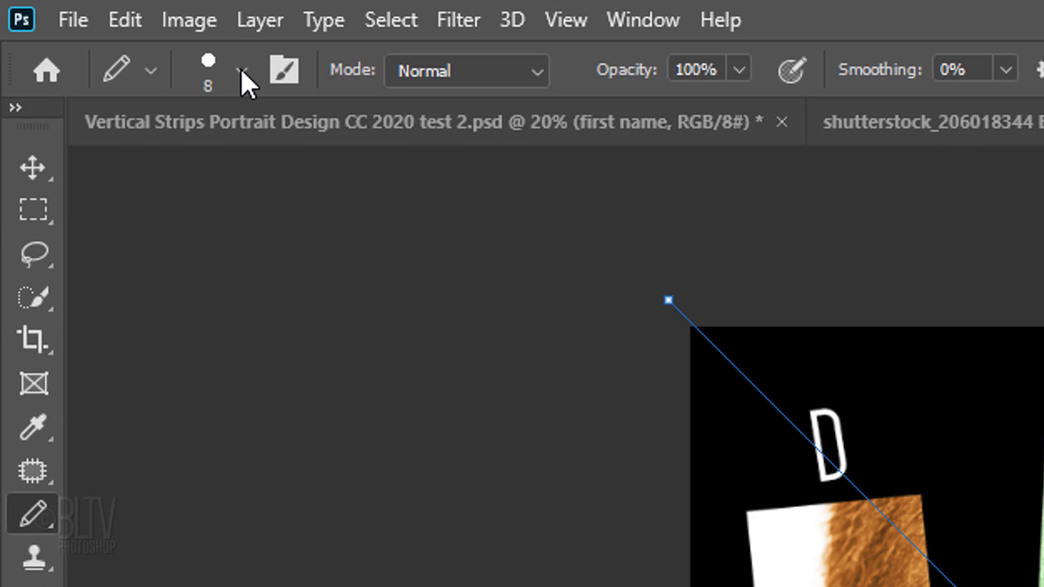
click(243, 71)
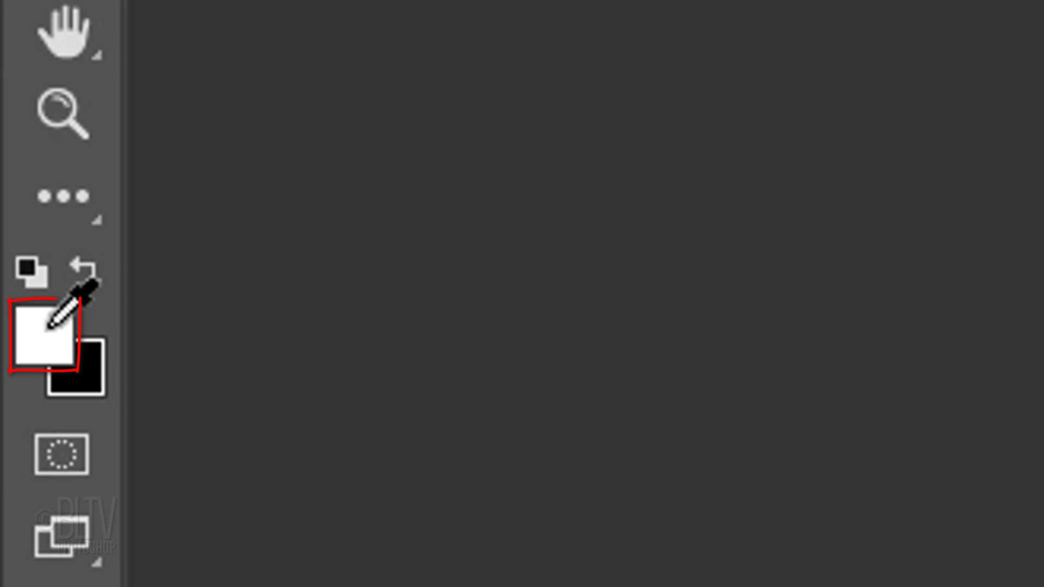
Set the foreground colour to 50% brightness grey (808080).
click(49, 326)
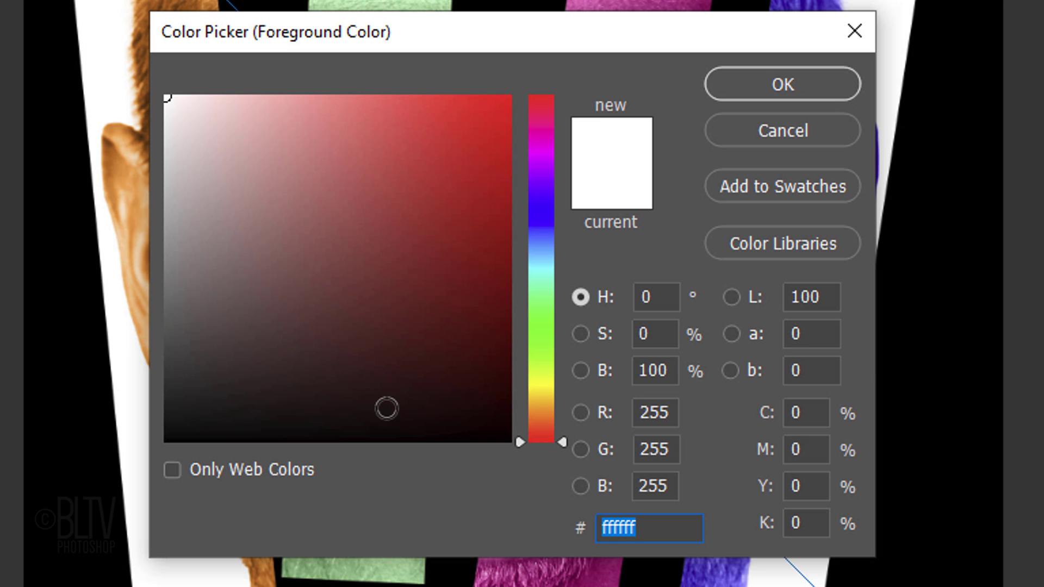
double_click(674, 369)
text(50)
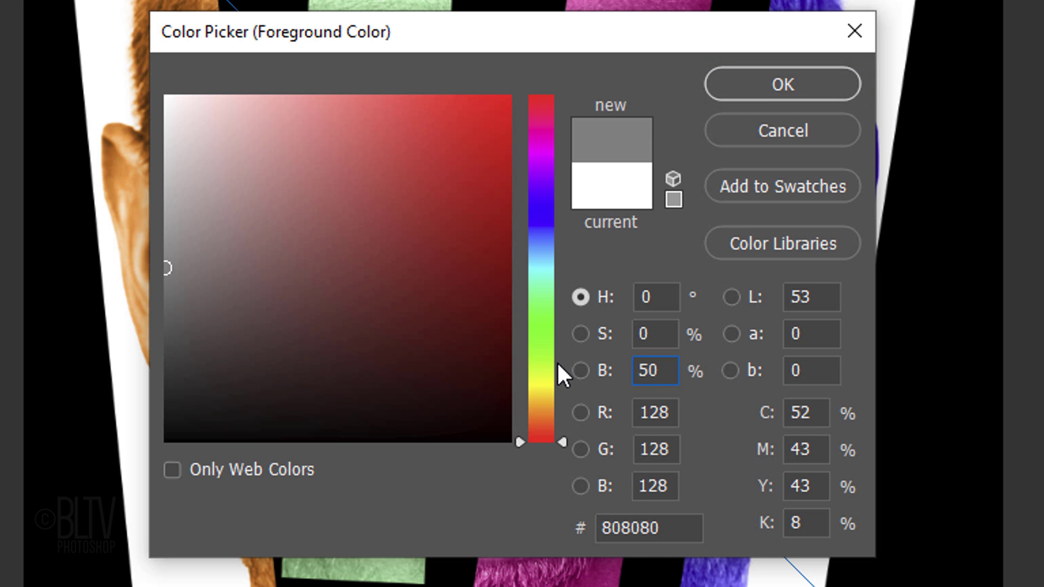
key(Return)
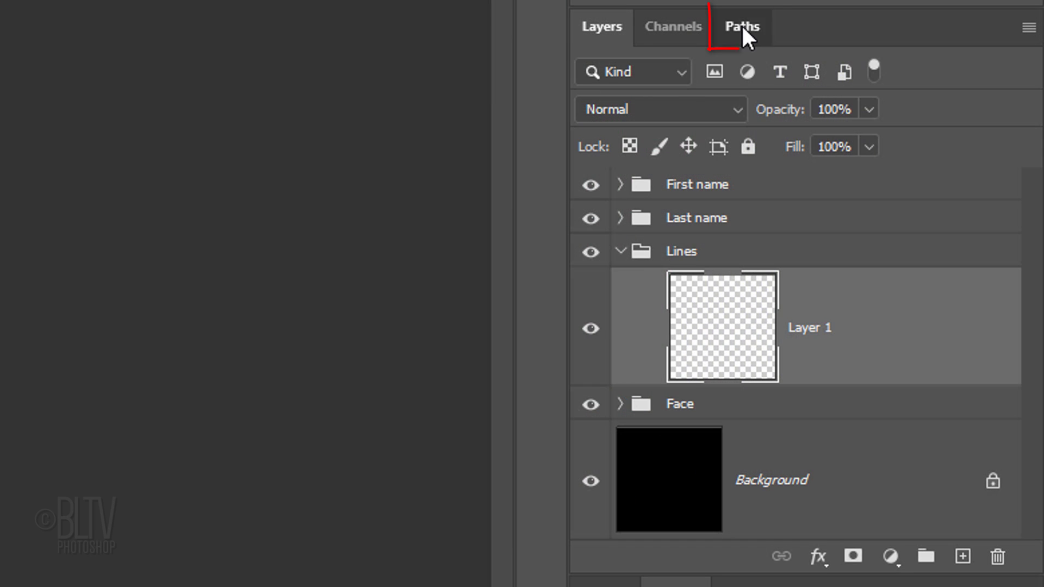
Stroke the work path onto Layer 1 with the Pencil using Stroke Path in the Paths panel.
click(743, 26)
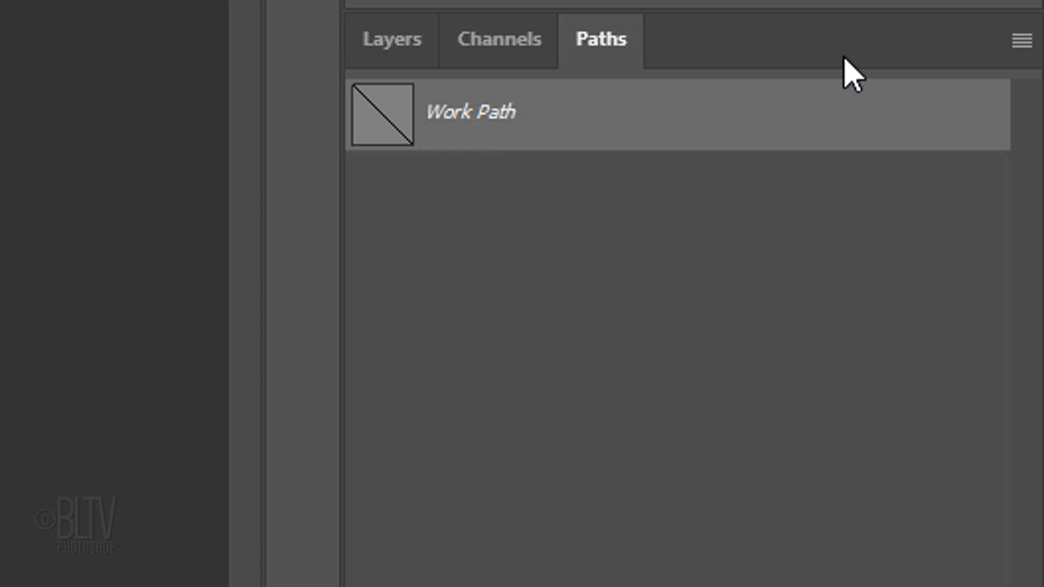
click(1020, 45)
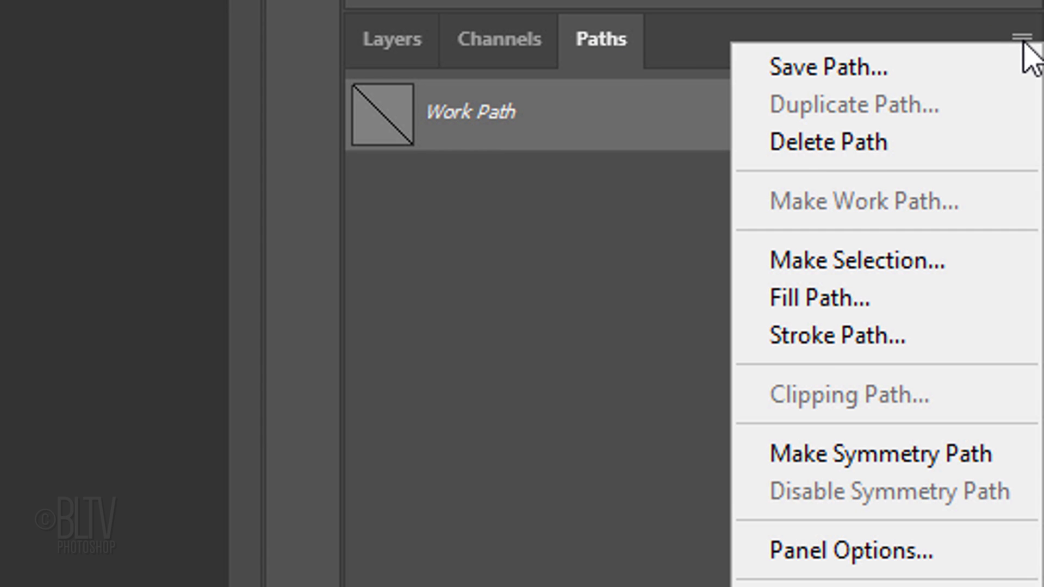
click(823, 342)
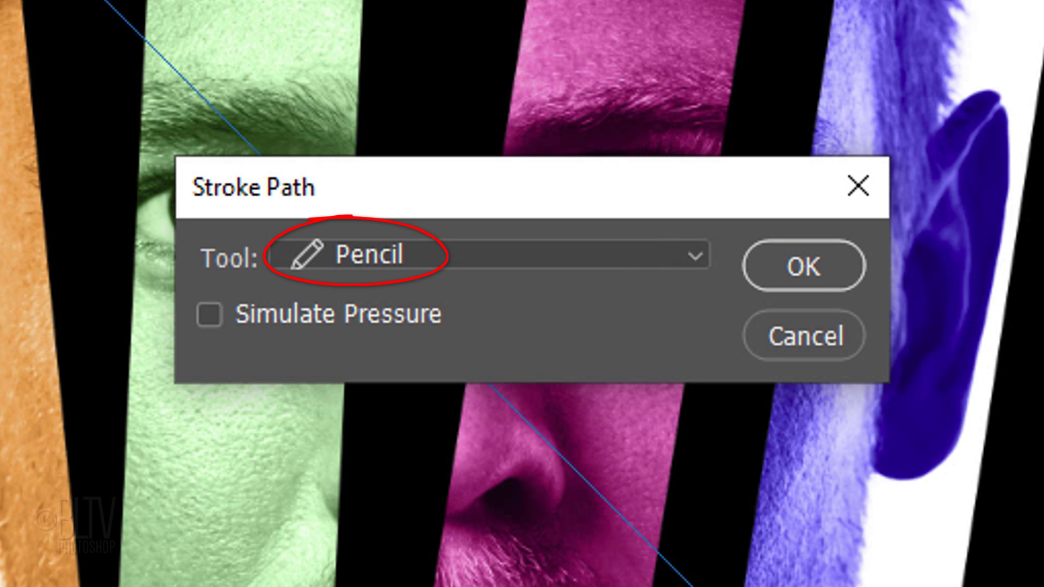
click(788, 263)
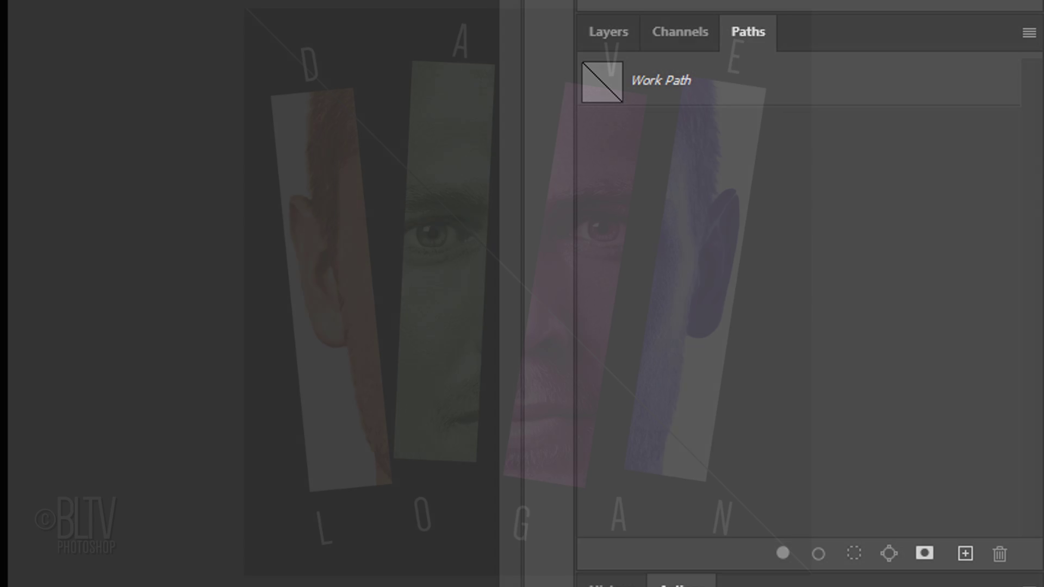
Move Lines below Face, rename Layer 1 to E, and duplicate it into line layers V, A and D.
click(608, 33)
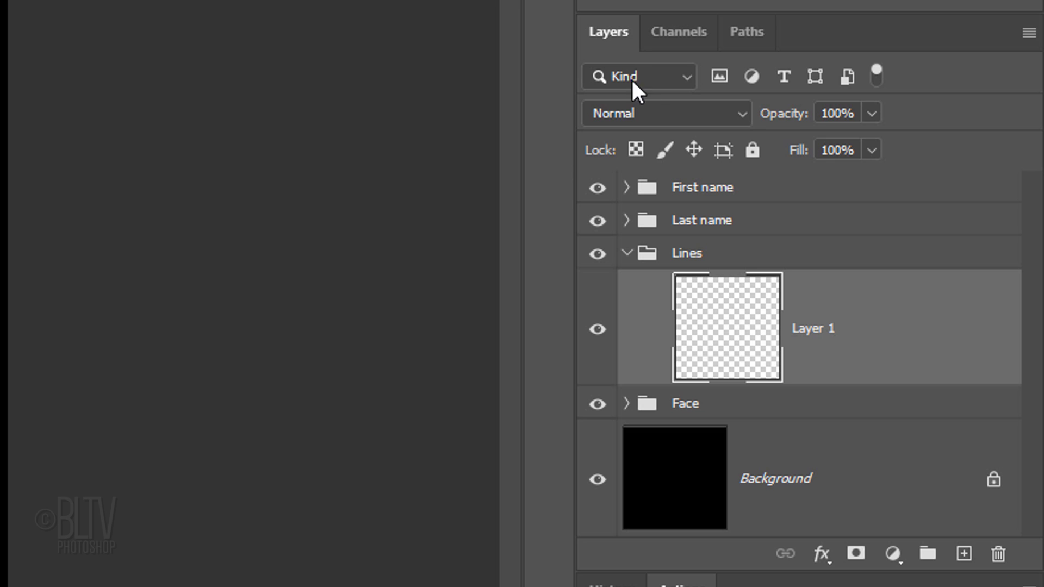
drag(745, 259, 756, 434)
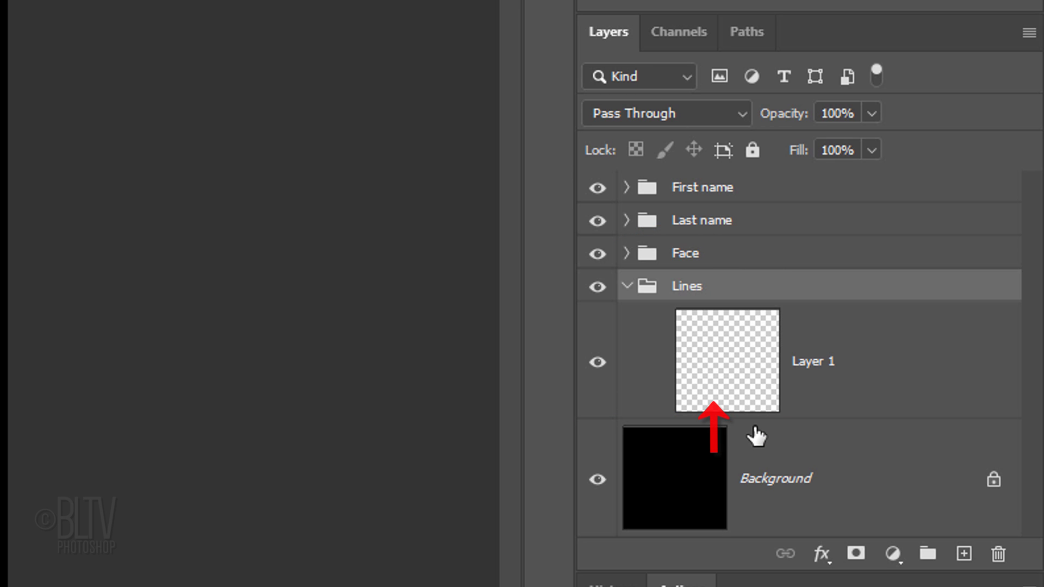
click(732, 363)
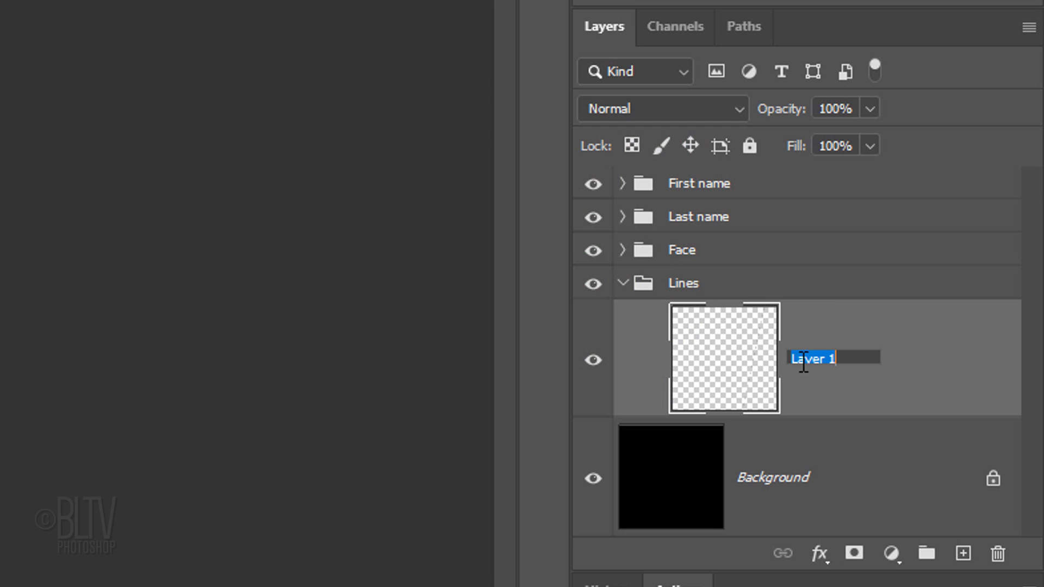
text(E)
key(Return)
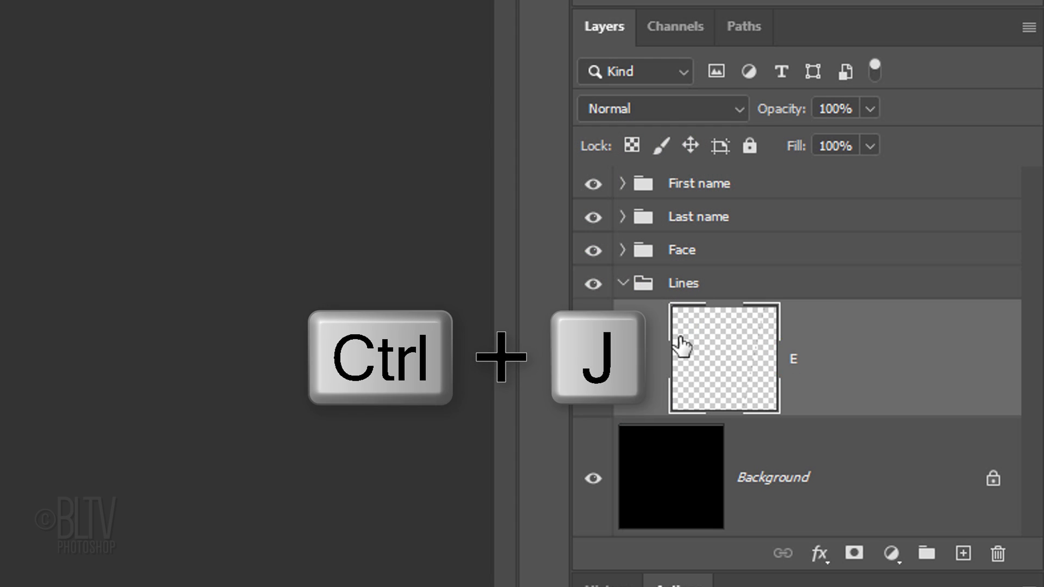
key(ctrl+j)
double_click(801, 359)
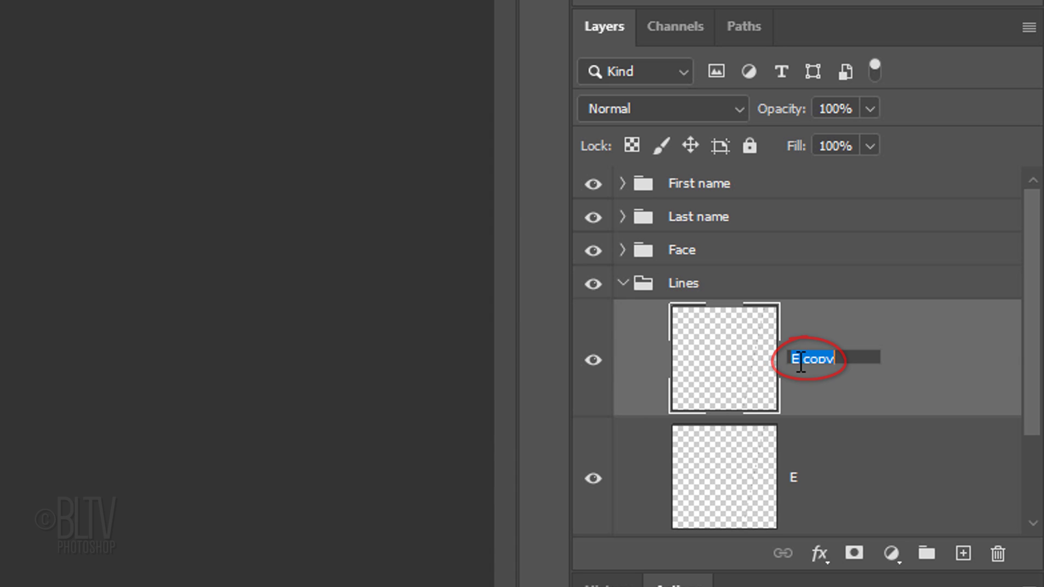
key(Return)
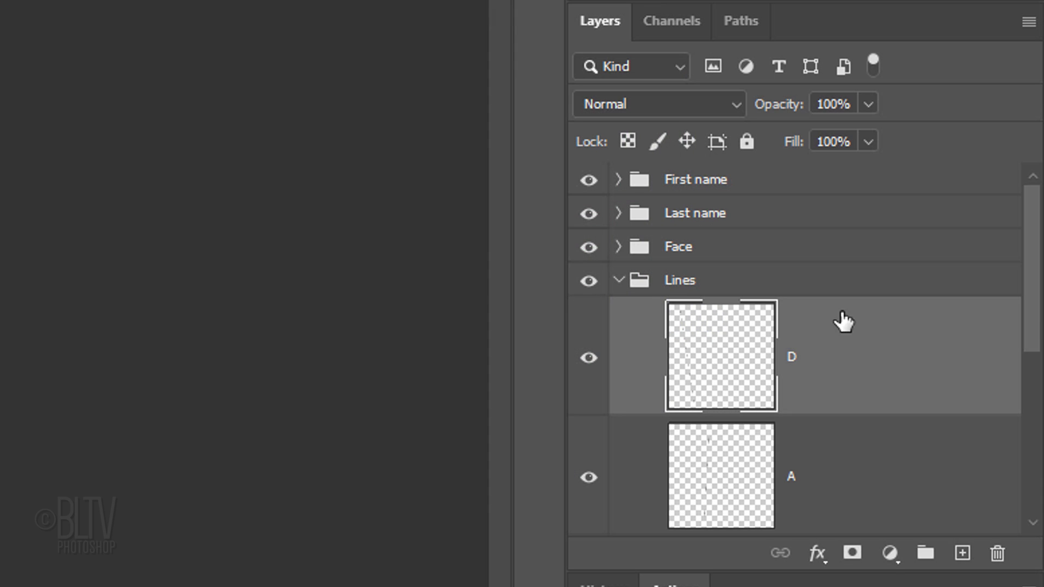
Group the D, A, V and E line layers as 'Lines first name'.
drag(1026, 307, 1020, 429)
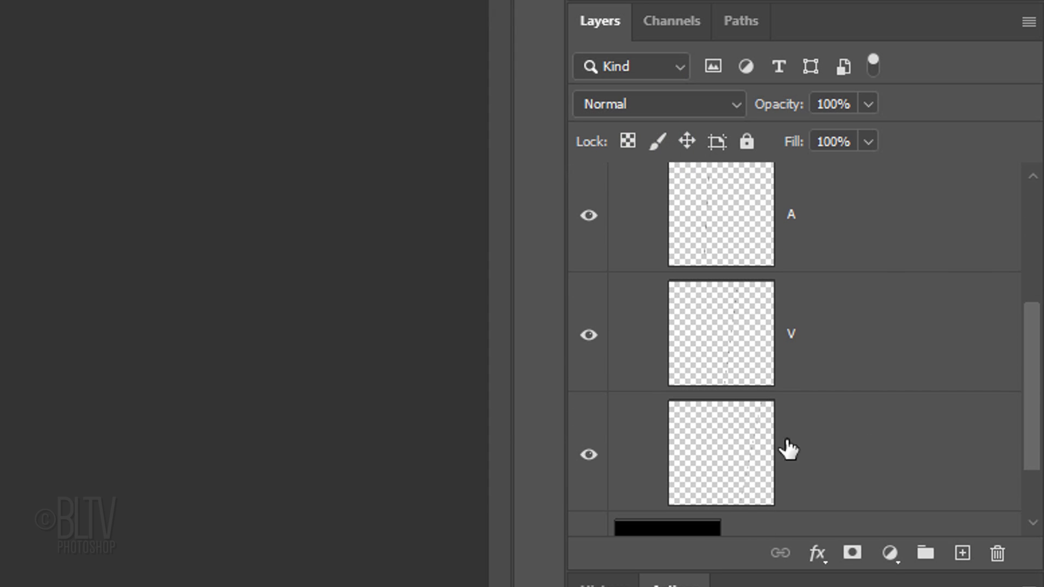
shift+click(731, 458)
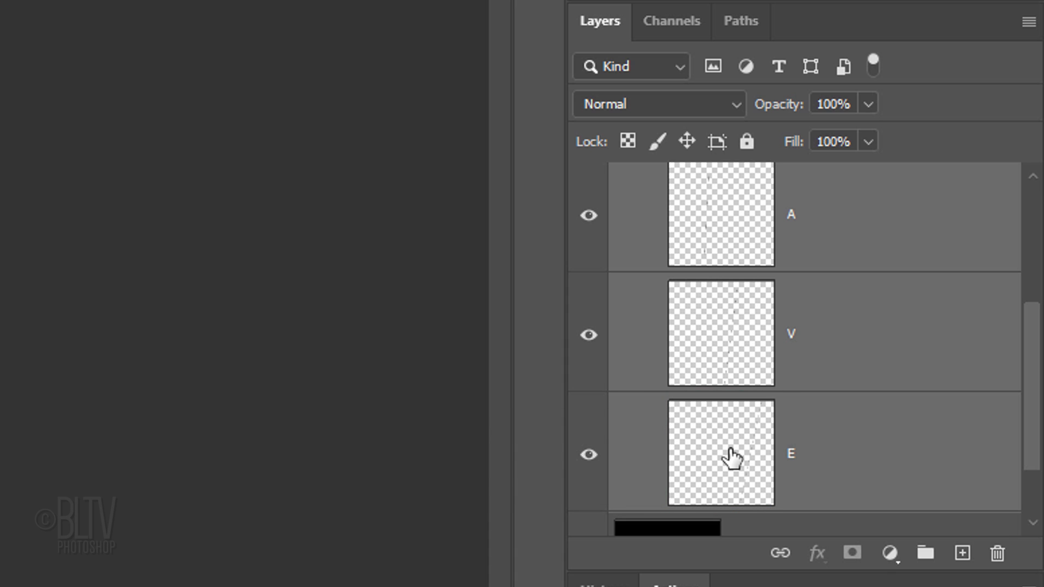
key(ctrl+g)
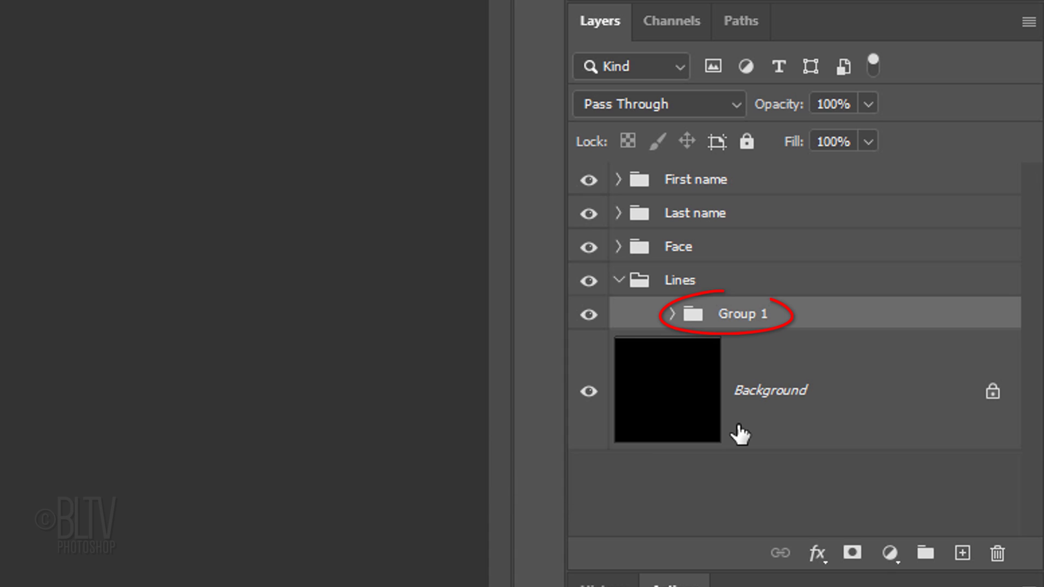
double_click(738, 314)
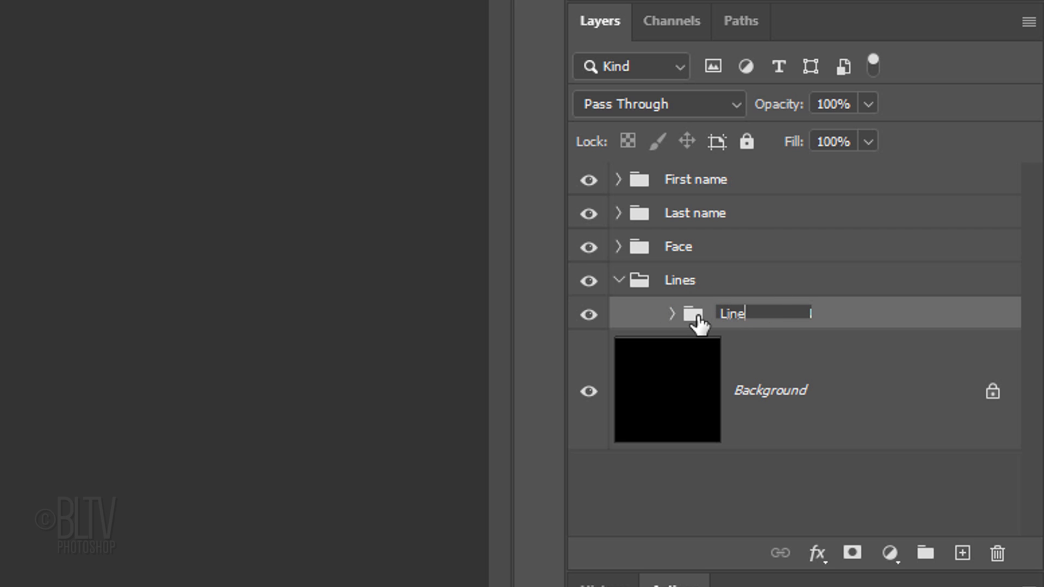
text(Lines first name)
key(Return)
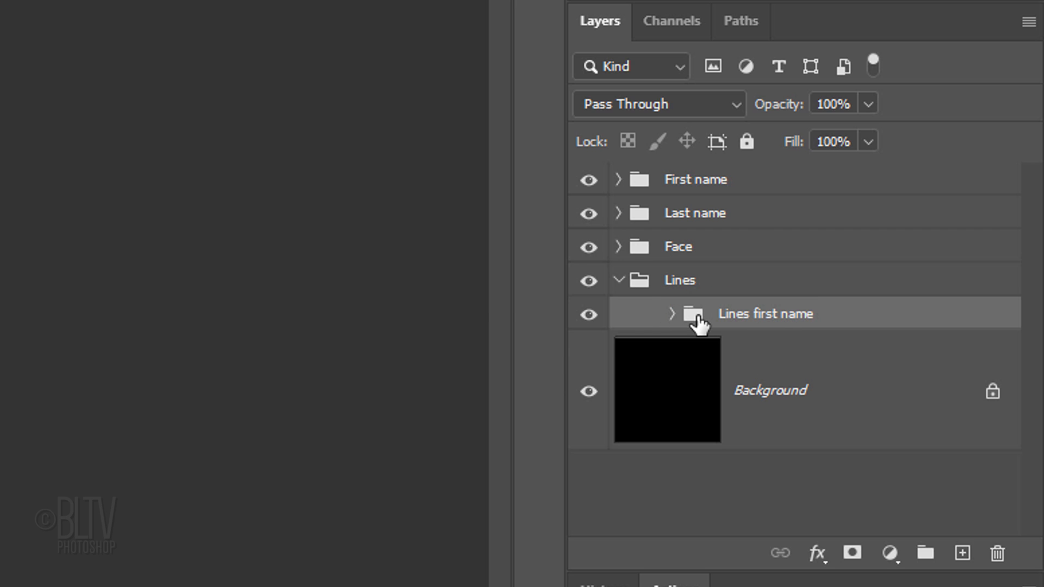
Duplicate Lines first name, keep the original on top, and rename the copy 'Lines last name'.
key(ctrl+j)
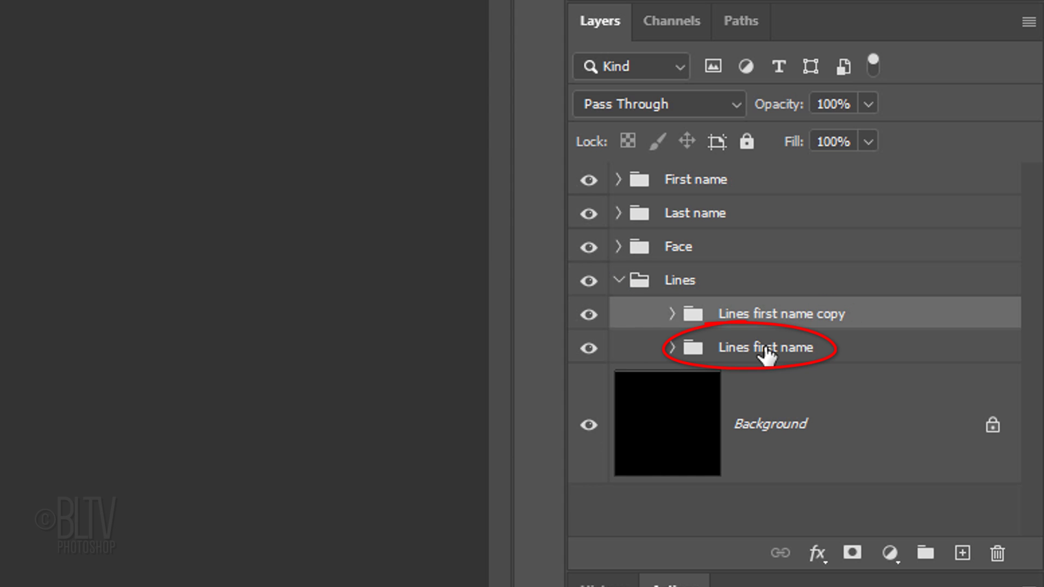
drag(763, 351, 759, 309)
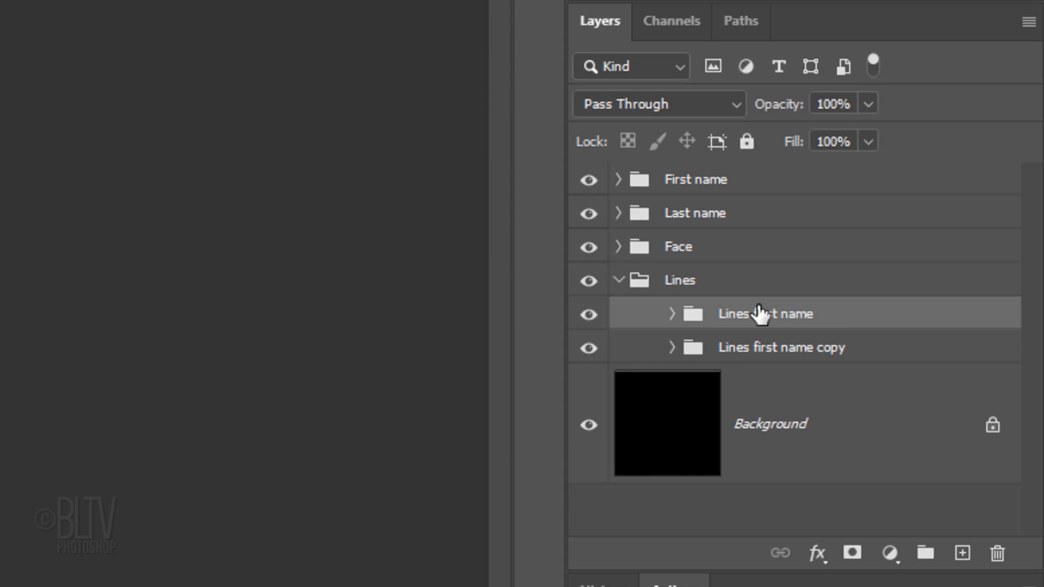
double_click(747, 347)
text(Line)
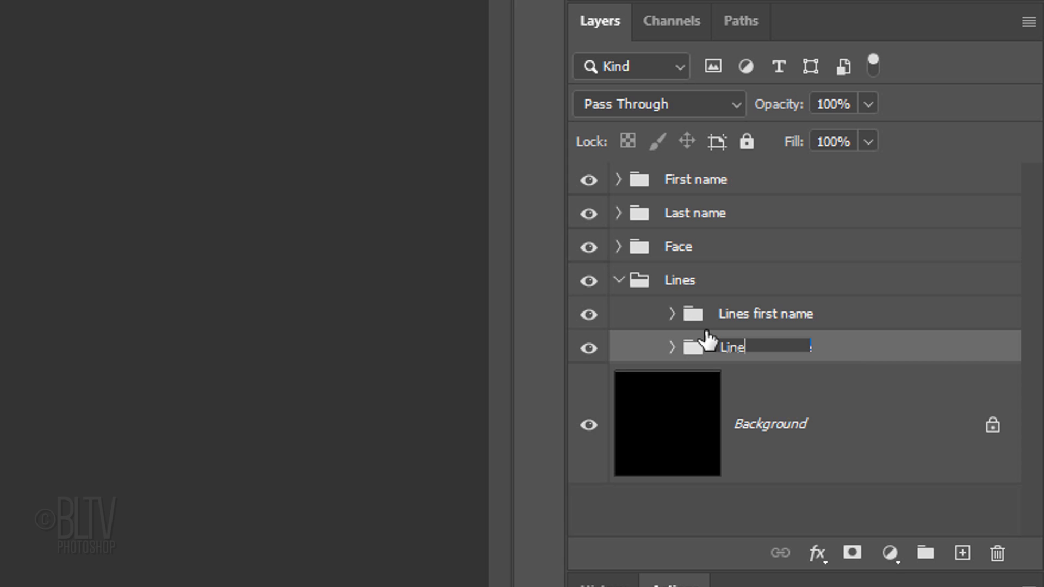
text(s last name)
key(Return)
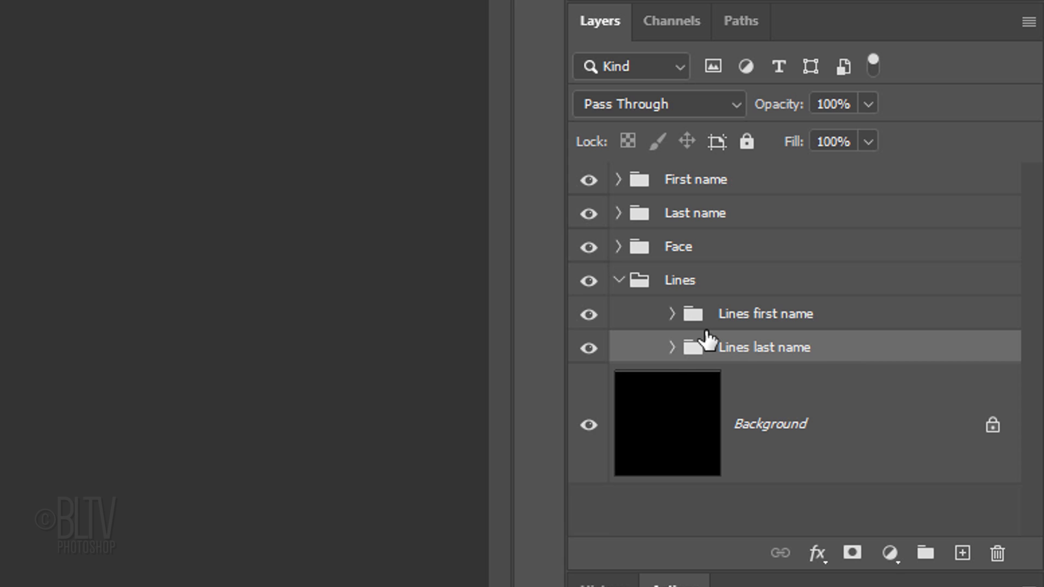
Expand Lines last name and select its D line layer.
click(672, 348)
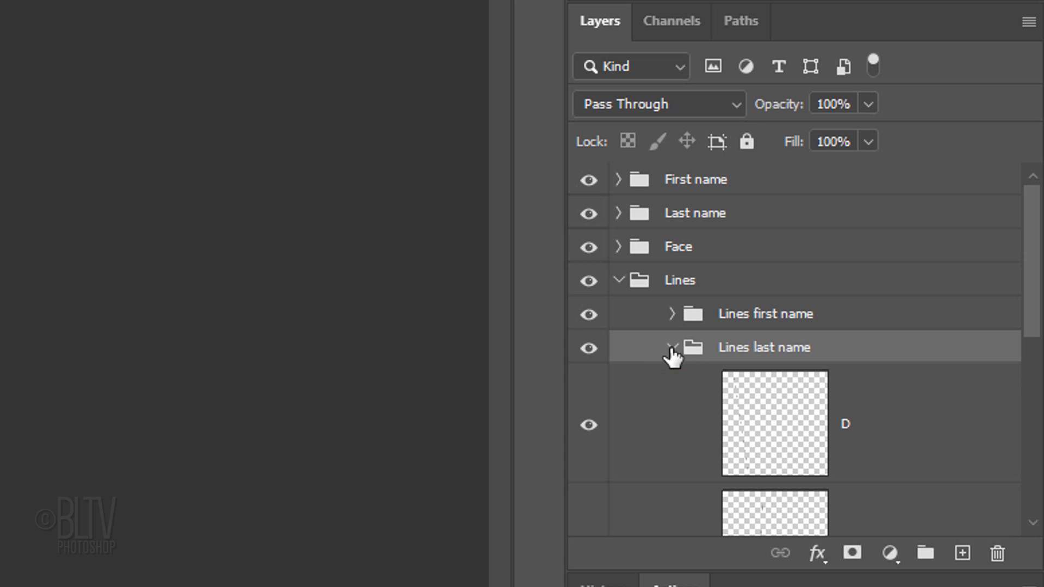
click(776, 425)
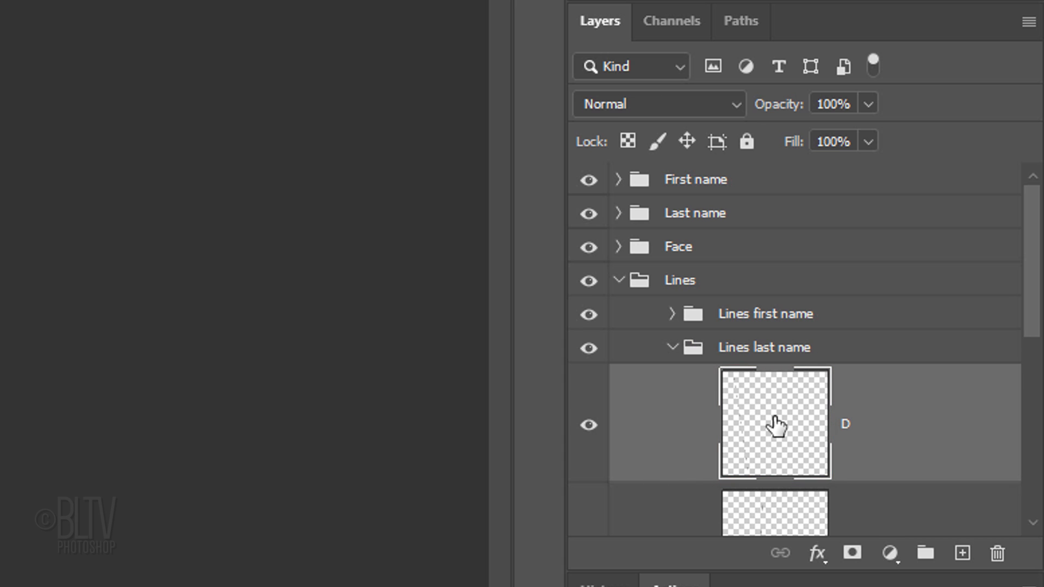